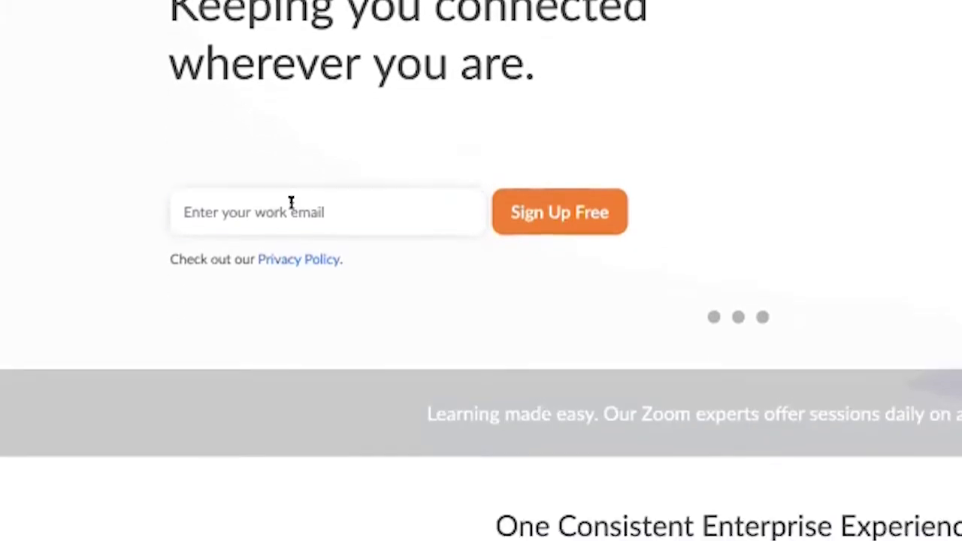
Step: Enter a work e-mail address in the Zoom sign-up field
left_click(290, 203)
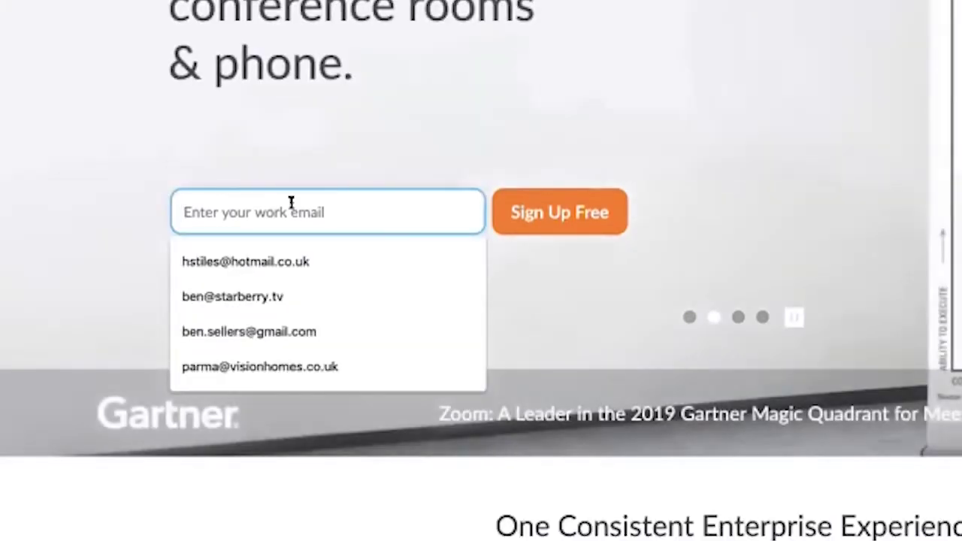
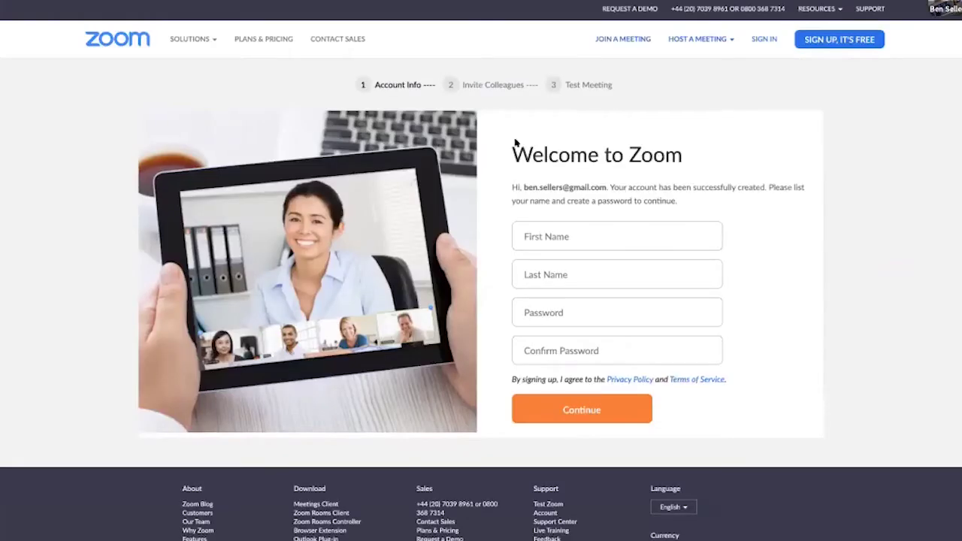
Step: Fill first and last name from saved details, then enter and confirm the account password
left_click(537, 235)
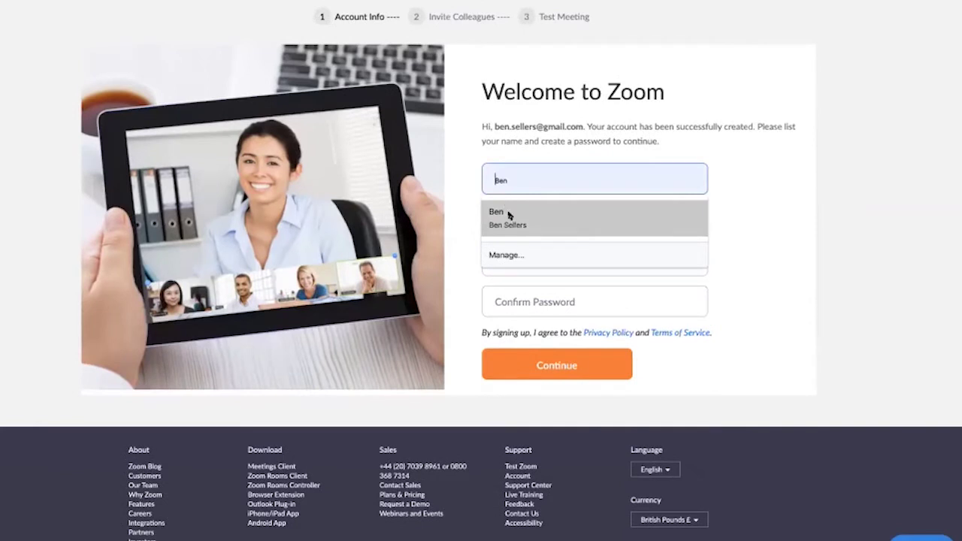
left_click(506, 212)
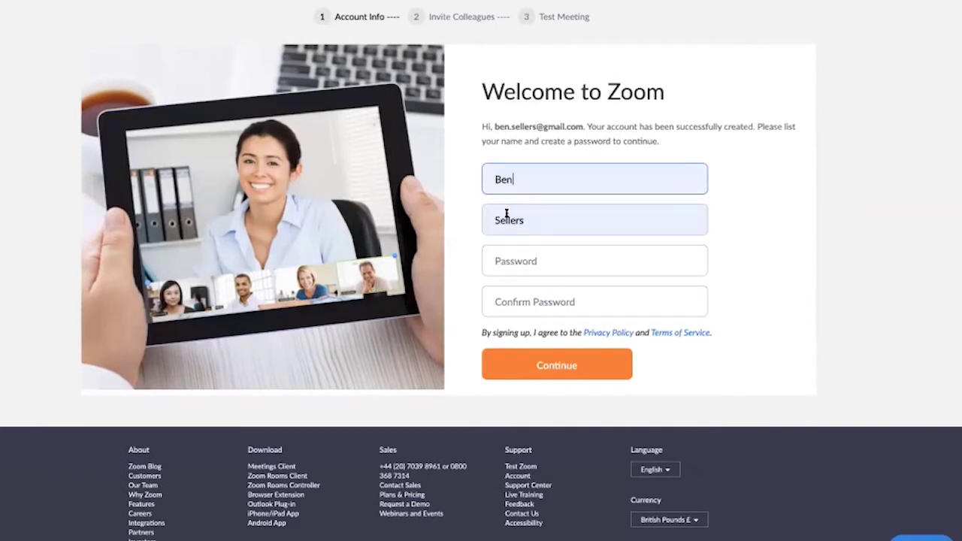
left_click(507, 259)
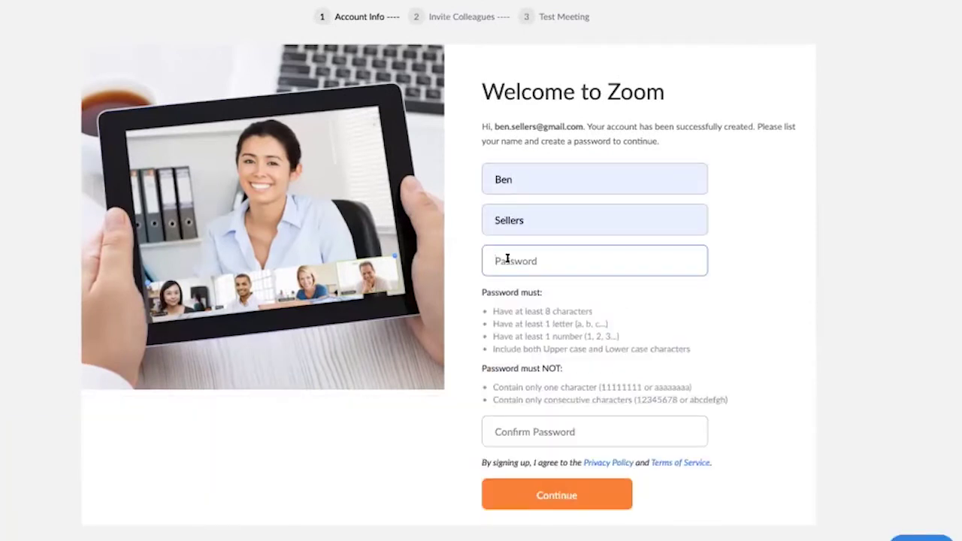
type("xxxxxxxxxxx")
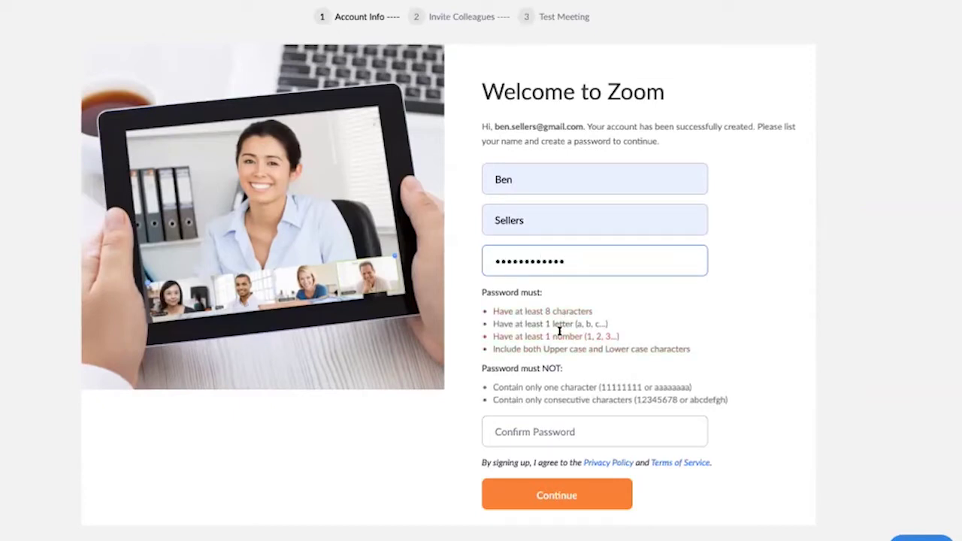
left_click(535, 431)
type("xxxxxxxxxx")
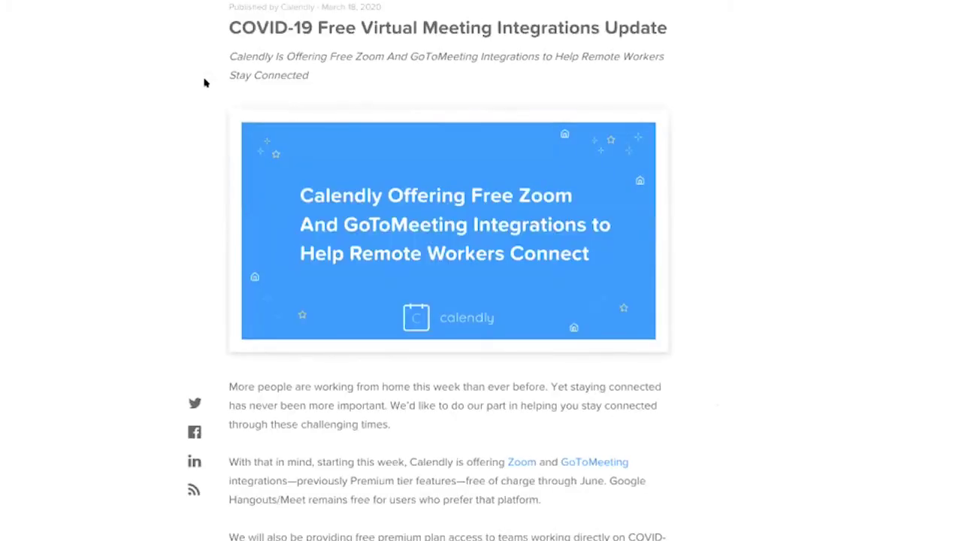
Step: Scroll through the 'COVID-19 Free Virtual Meeting Integrations Update' blog post
scroll(297, 124, "down", 1)
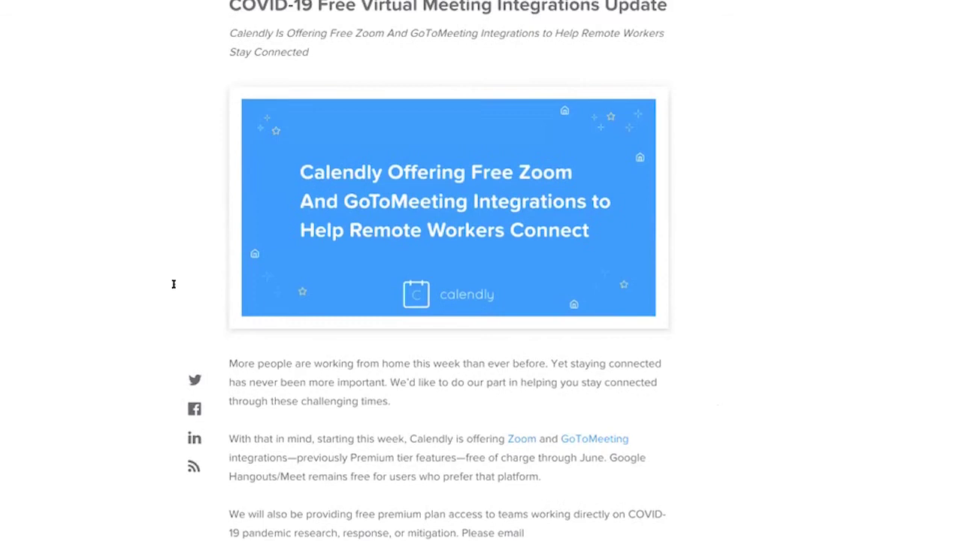
scroll(785, 353, "up", 1)
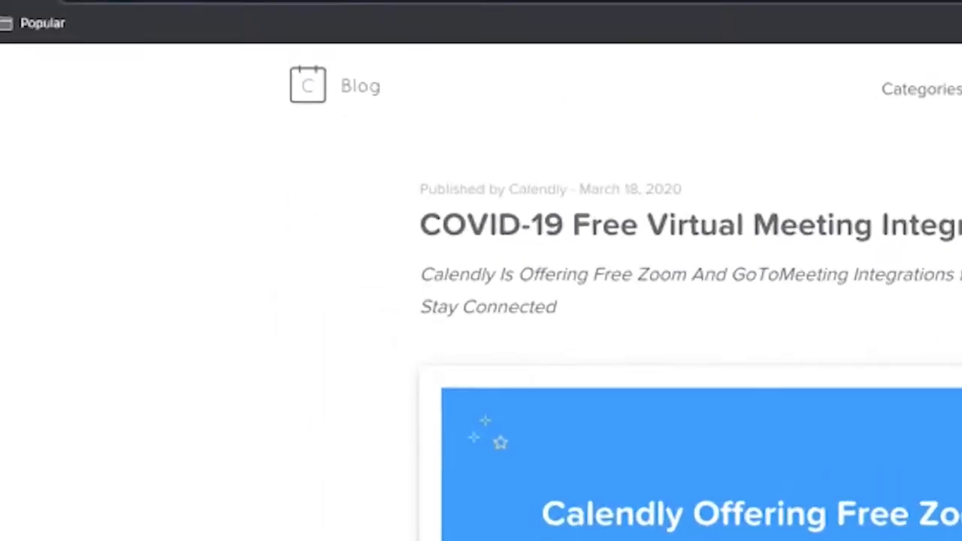
Step: Go to calendly.com in the browser
left_click(240, 30)
type("calendly")
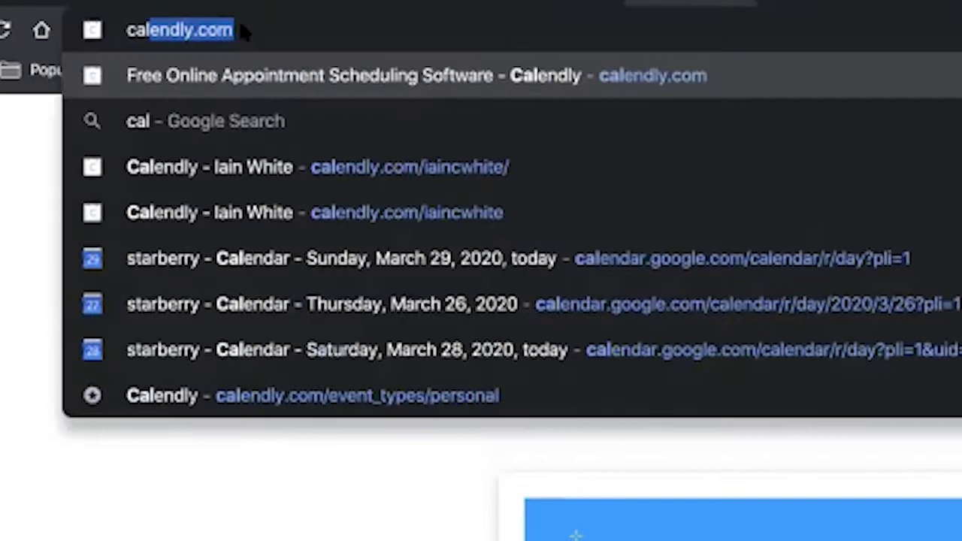
type(".com")
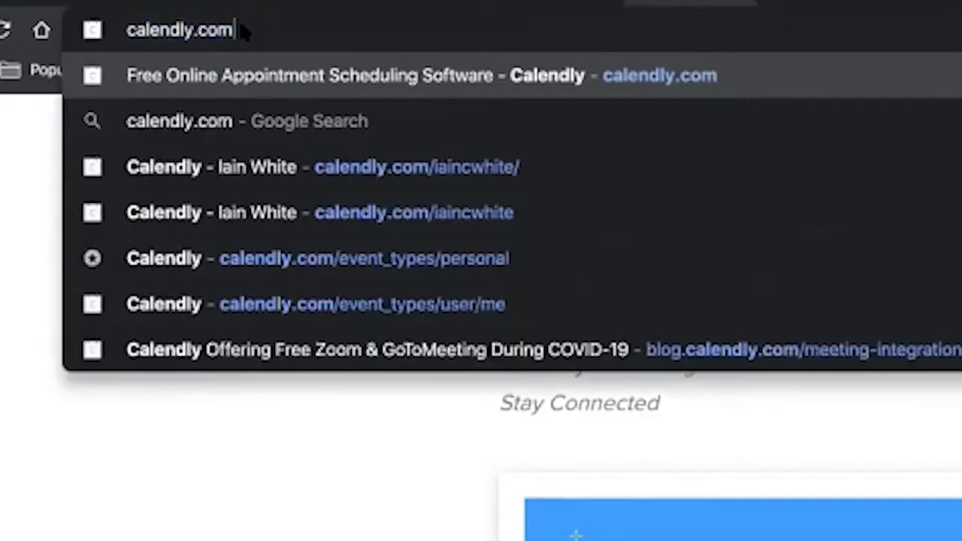
key("Return")
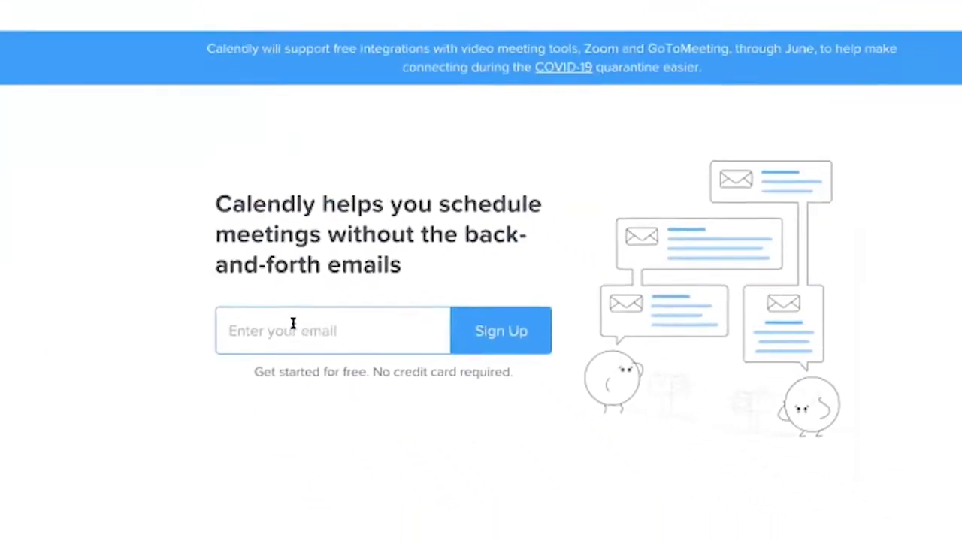
Step: Sign up for Calendly with a work e-mail address
left_click(293, 323)
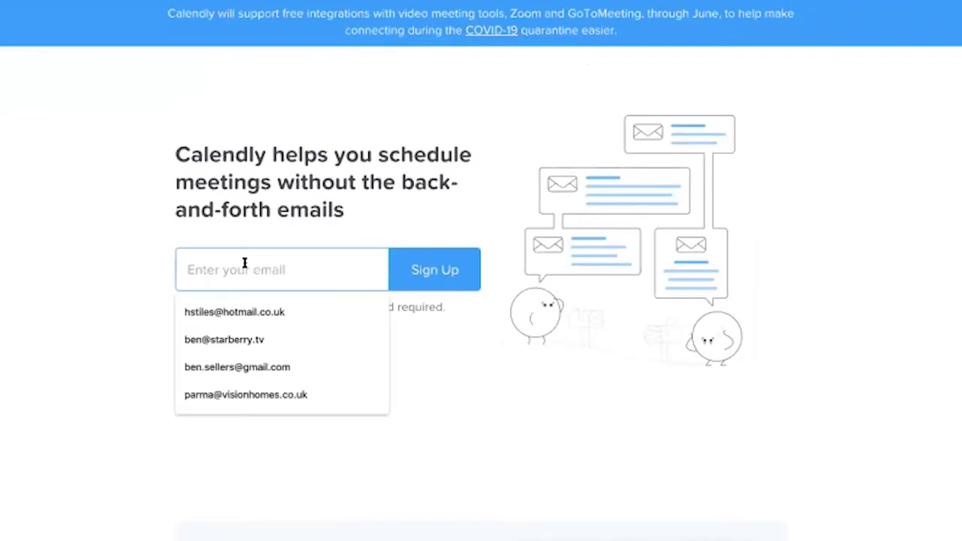
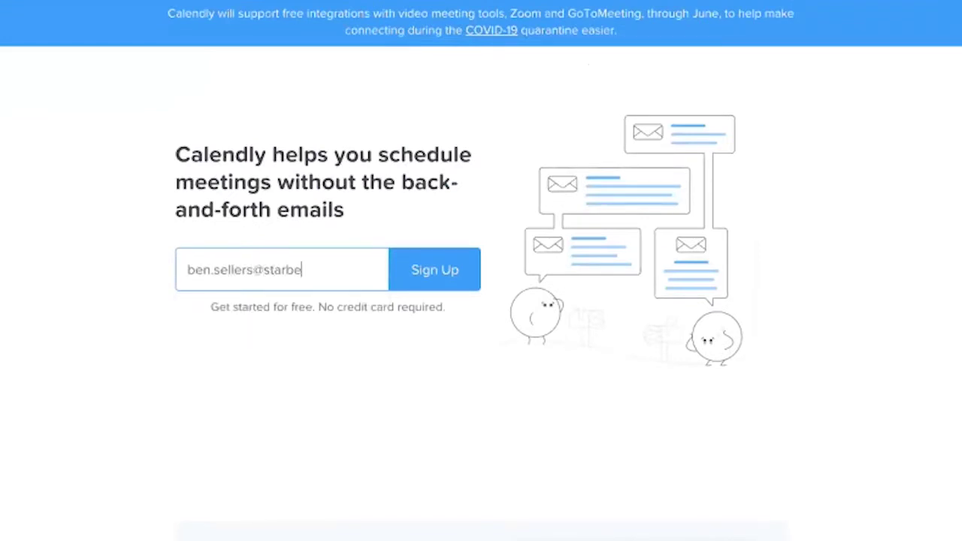
left_click(426, 271)
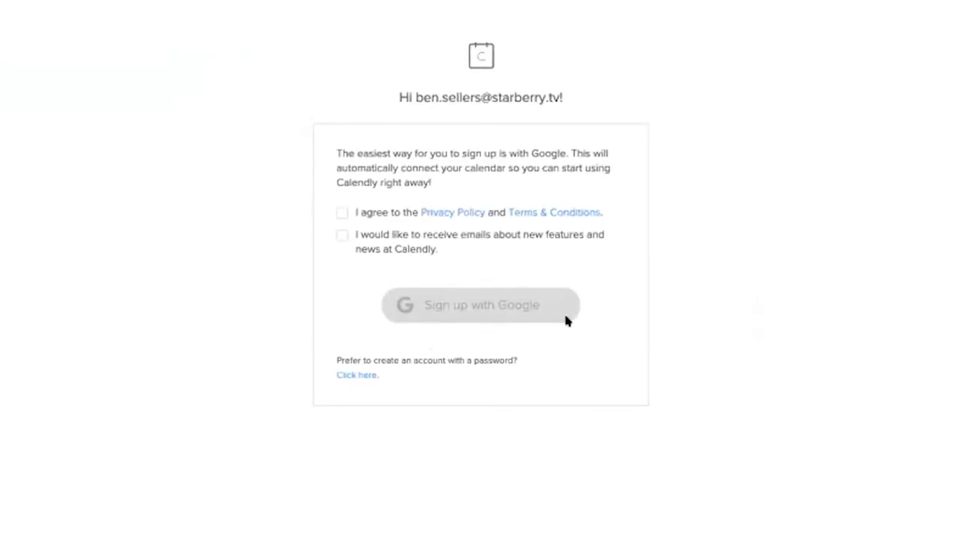
Step: Accept the privacy policy, sign up with Google and allow Calendly calendar access
left_click(340, 214)
left_click(473, 302)
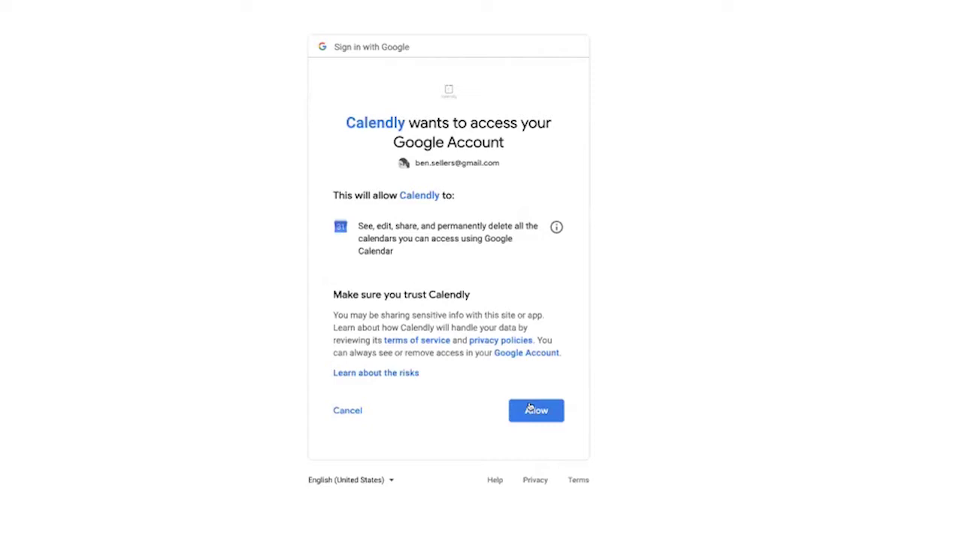
left_click(530, 407)
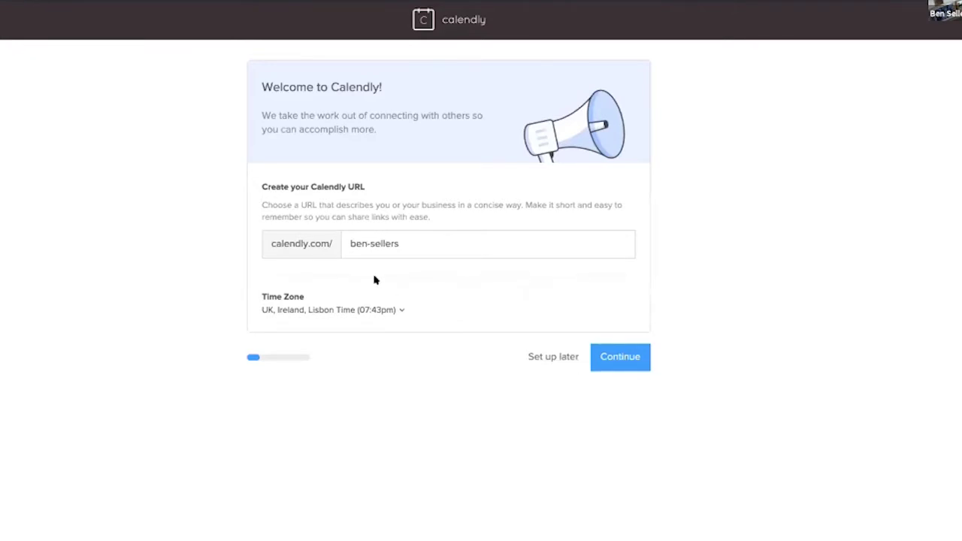
Step: Accept the suggested URL, time zone and calendar, and set availability 08:00am–06:00pm
left_click(629, 357)
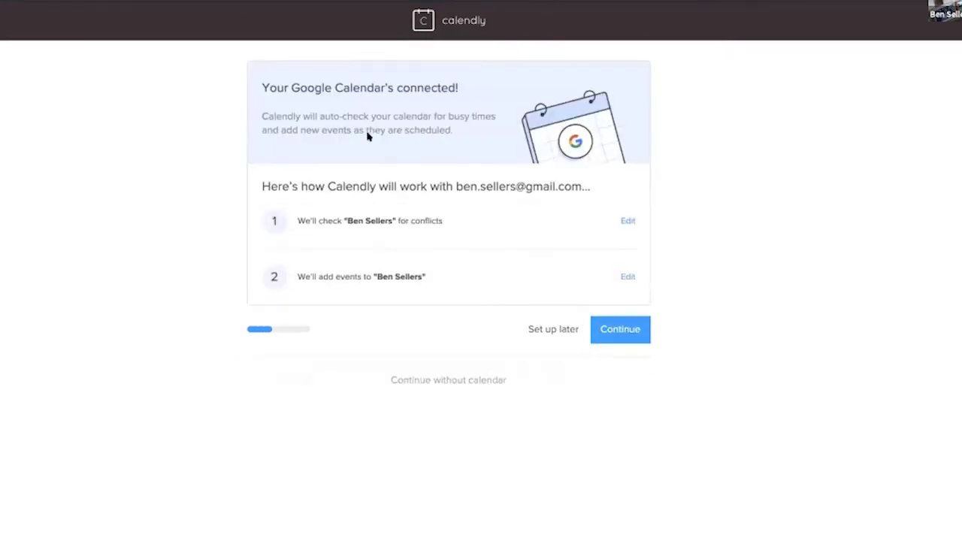
left_click(604, 335)
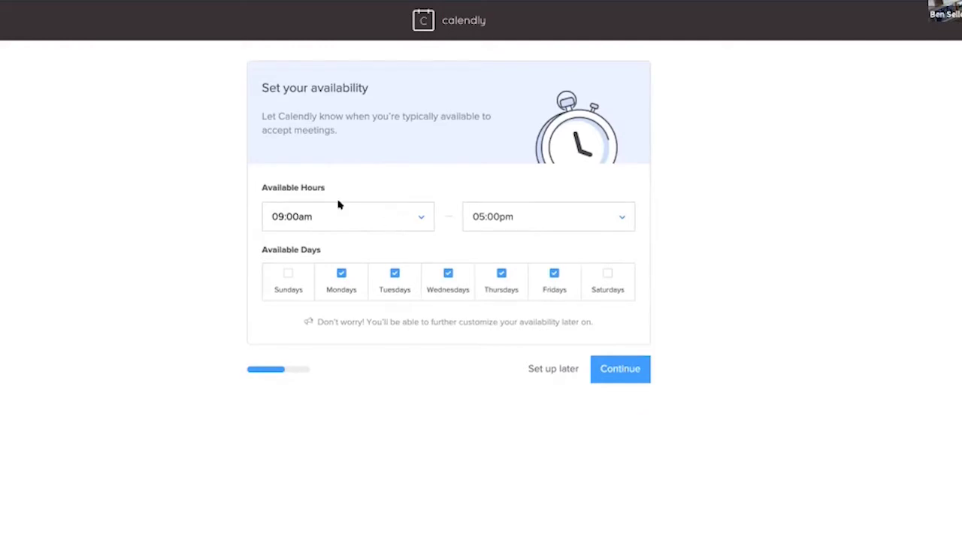
left_click(410, 217)
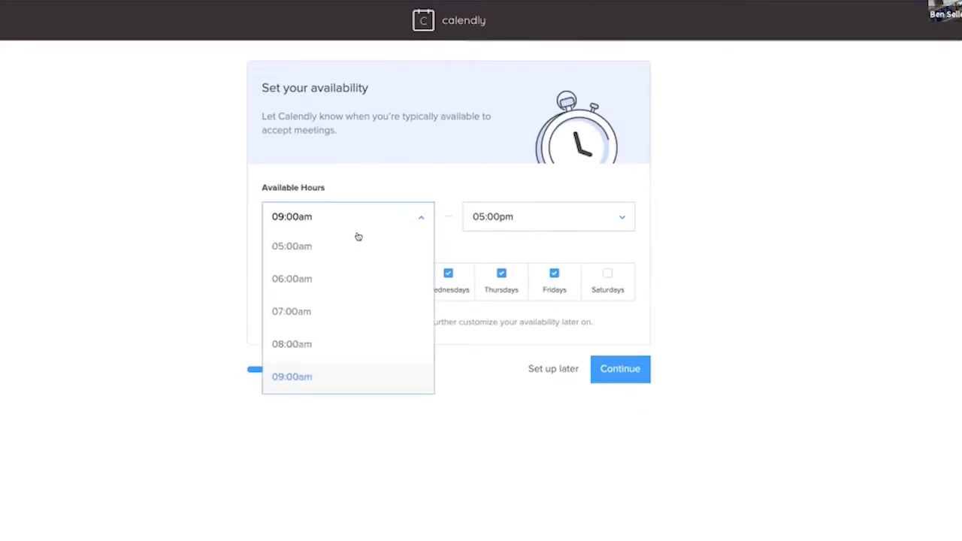
scroll(306, 355, "down", 1)
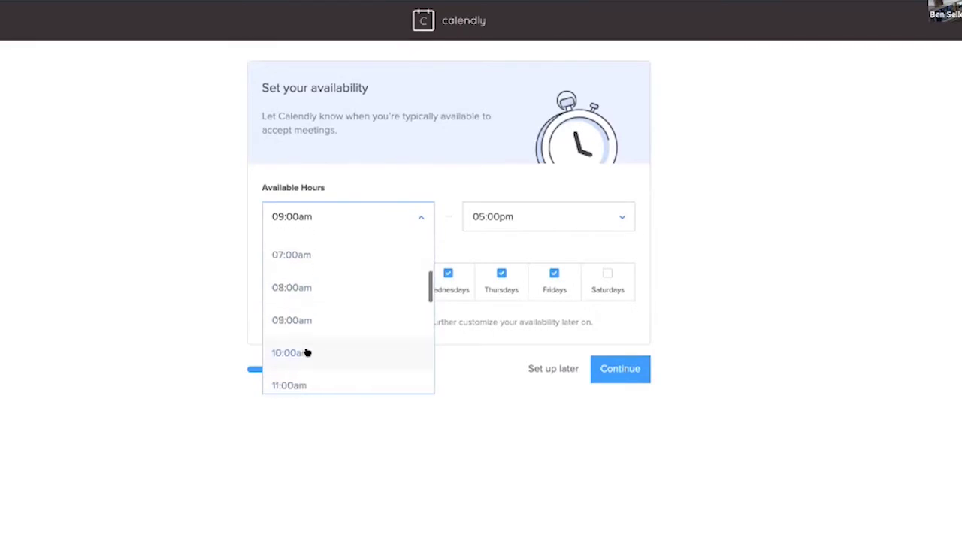
left_click(302, 286)
left_click(571, 207)
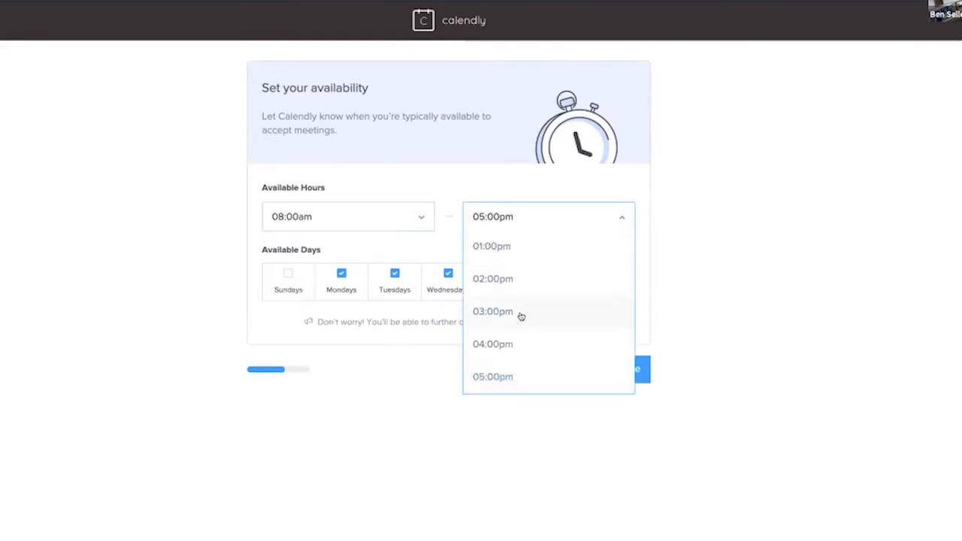
scroll(519, 315, "down", 2)
left_click(498, 258)
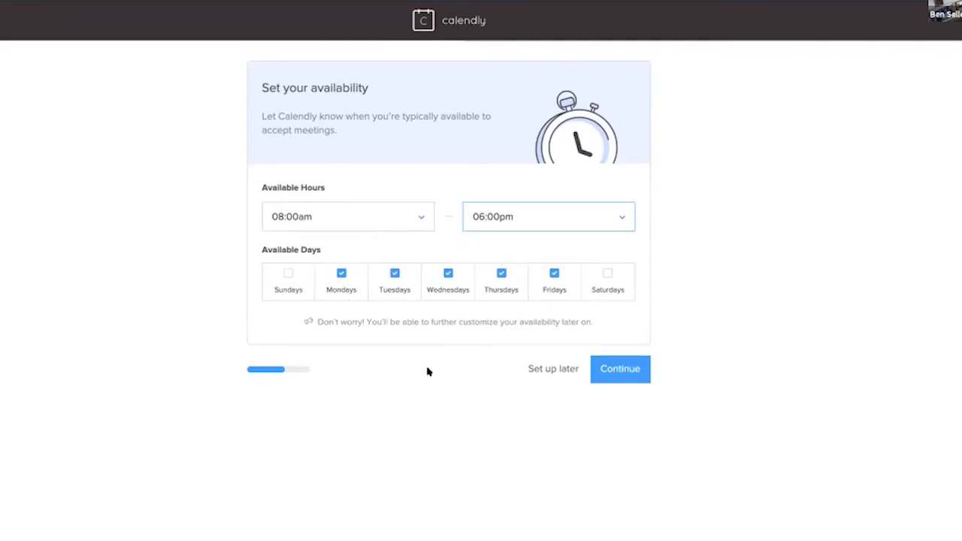
Step: Confirm the available hours and pick Sales + Marketing as the role to finish onboarding
left_click(614, 366)
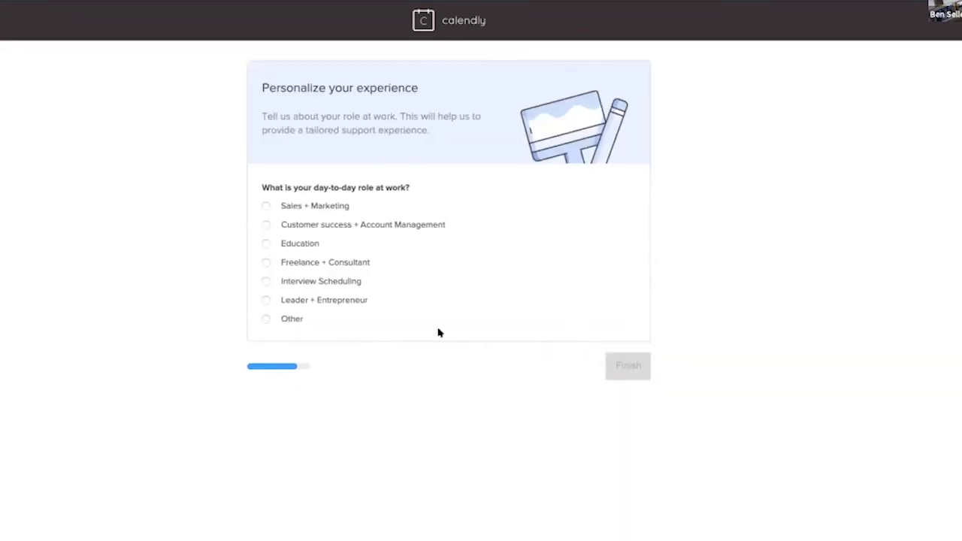
left_click(265, 206)
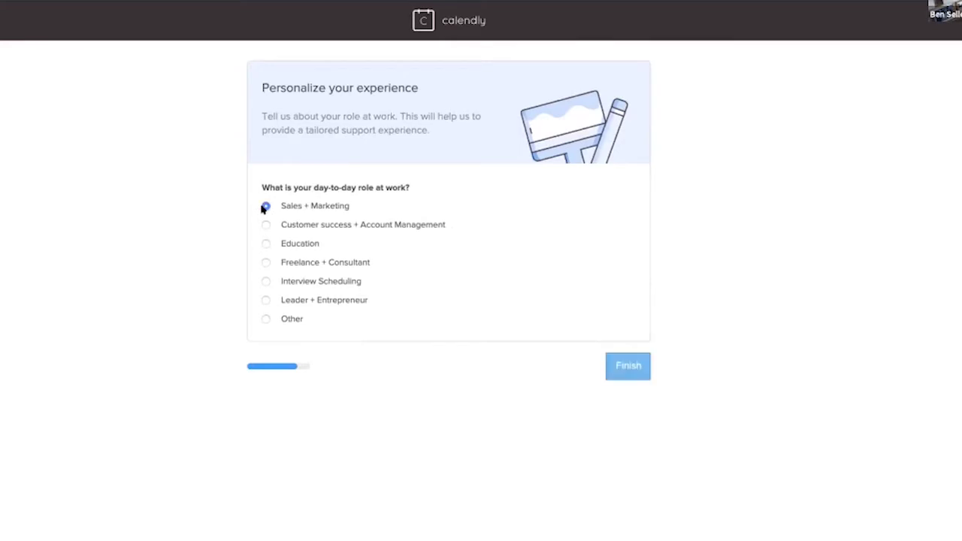
left_click(618, 375)
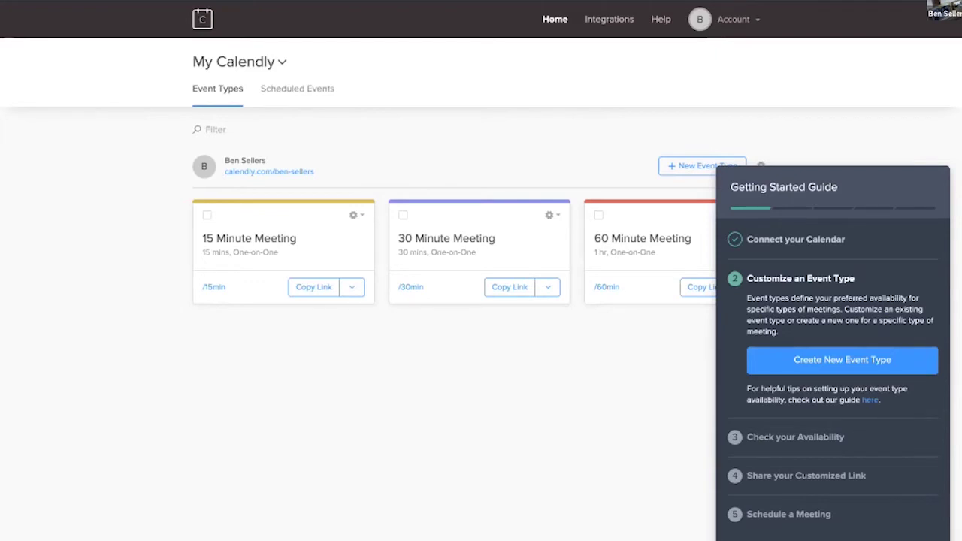
Step: Connect Zoom from Integrations, pre-approving and authorizing Calendly for Zoom
key("Escape")
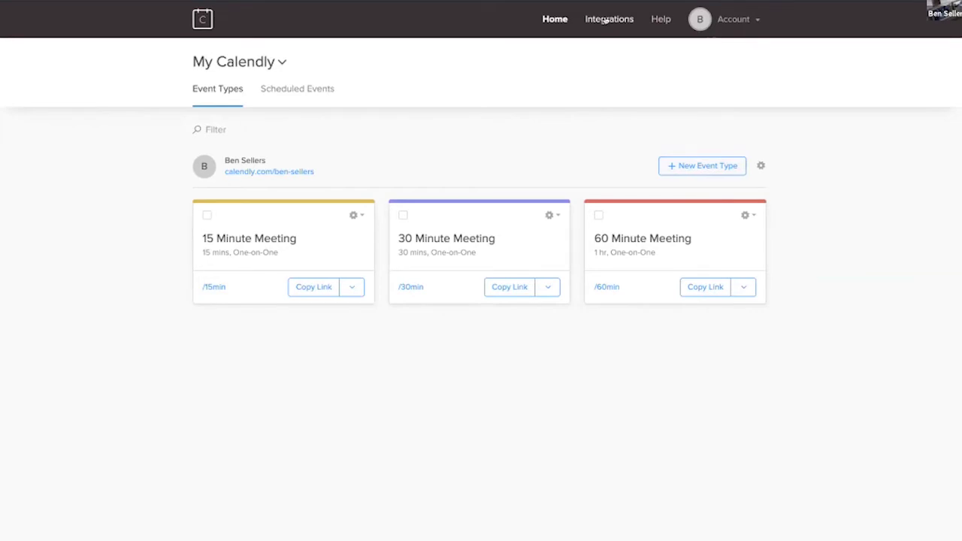
left_click(605, 19)
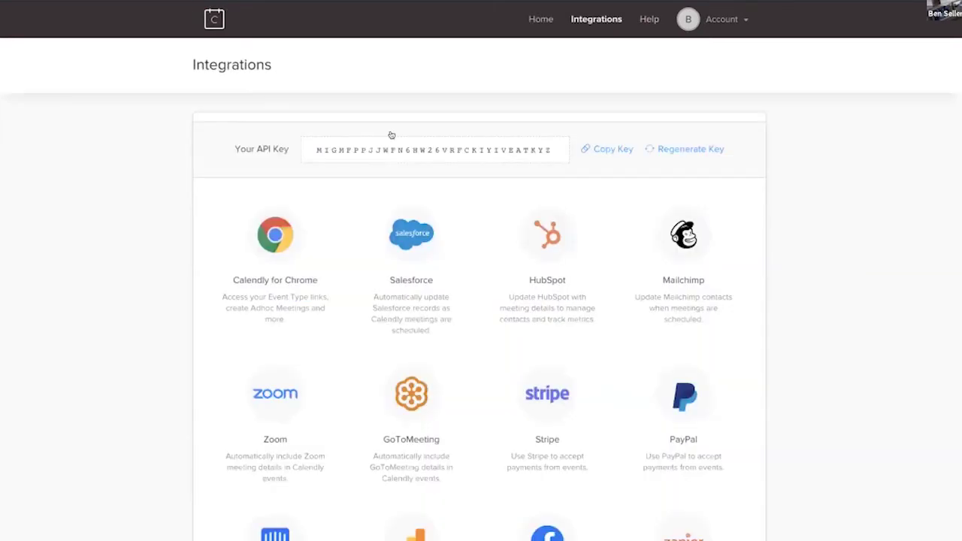
left_click(275, 391)
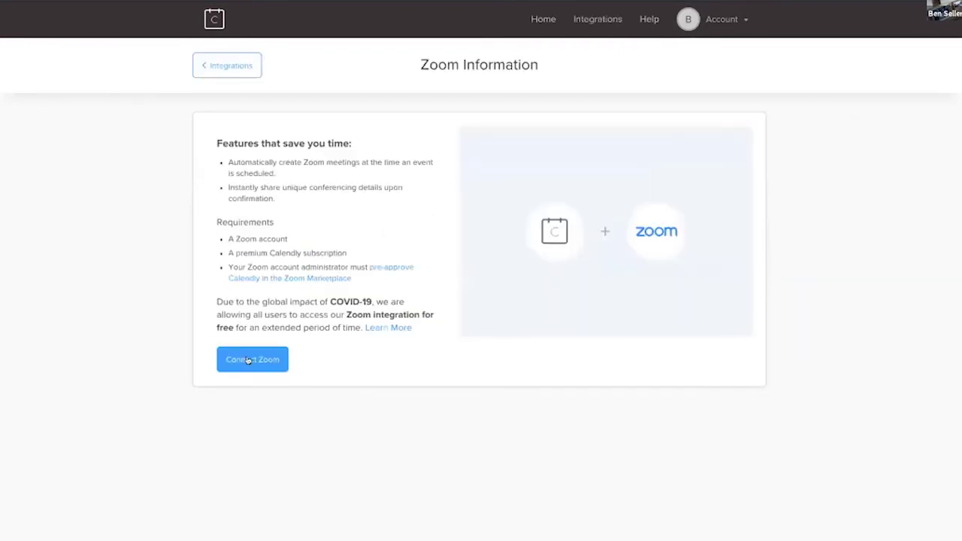
left_click(248, 360)
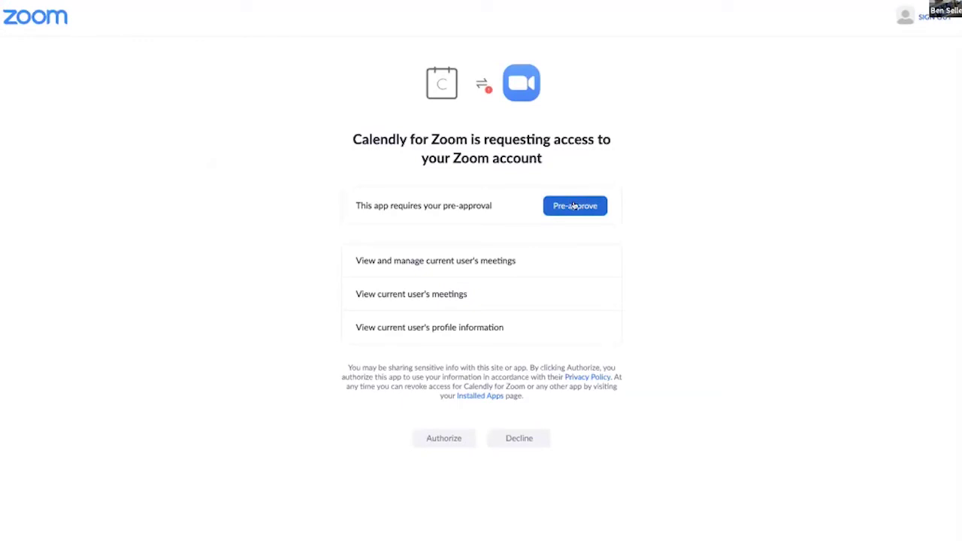
left_click(575, 206)
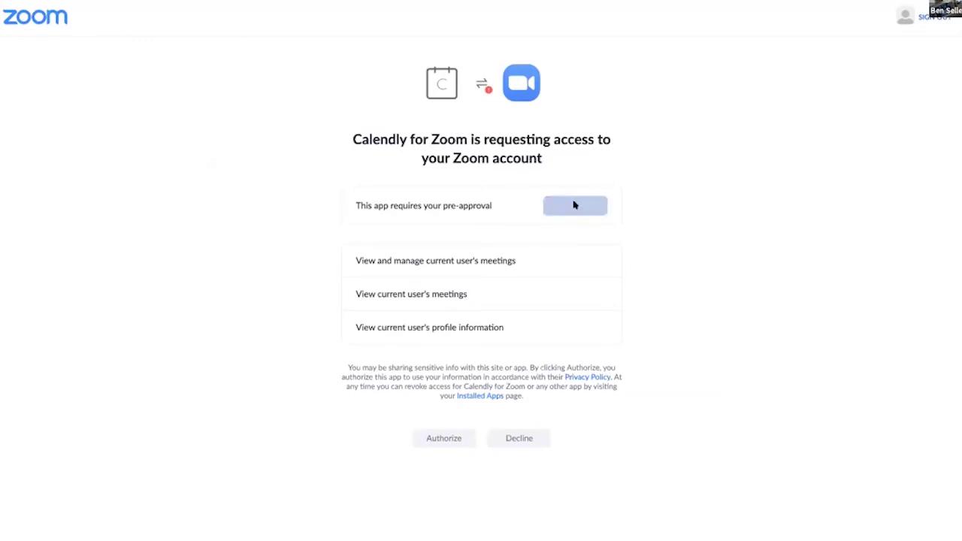
left_click(439, 433)
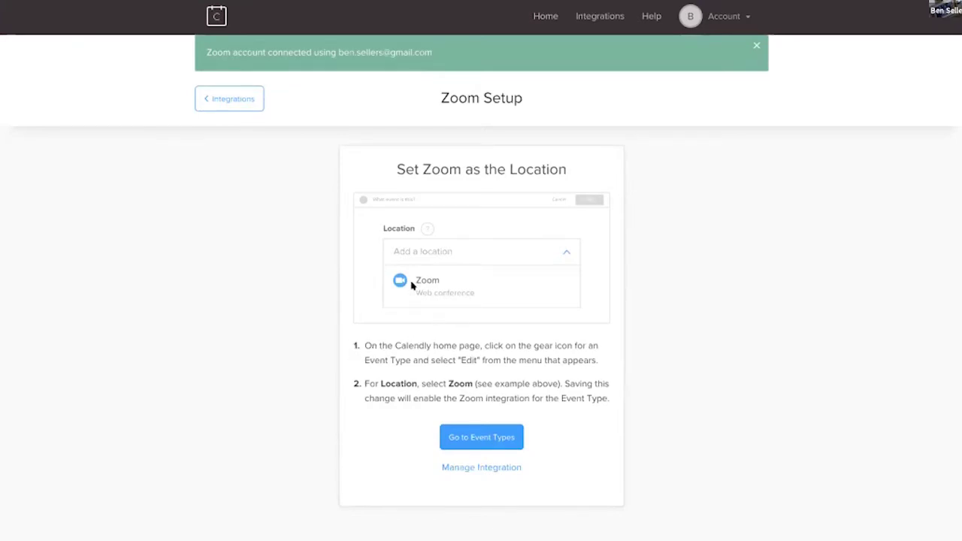
Step: Rename the 15 Minute Meeting event to '15 Minute Zoom Meeting'
left_click(478, 436)
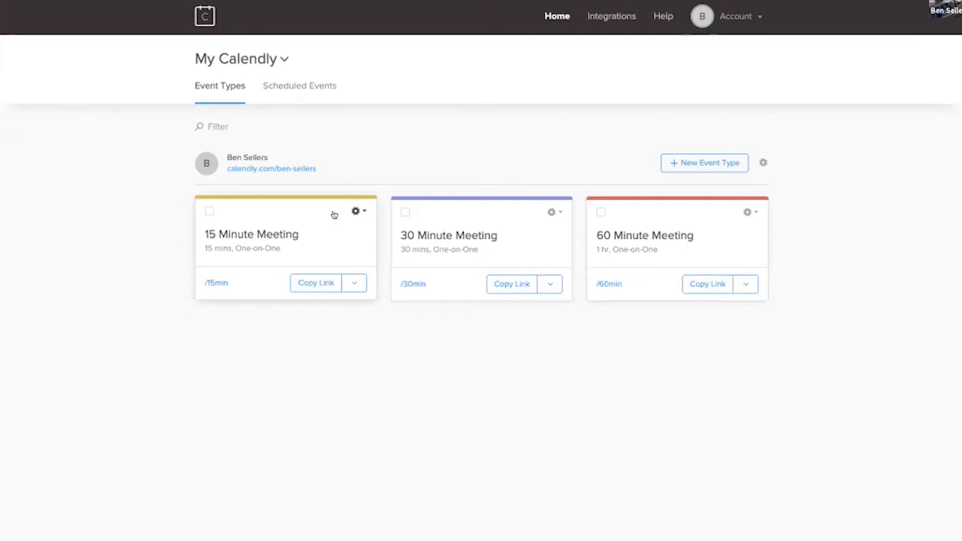
left_click(357, 211)
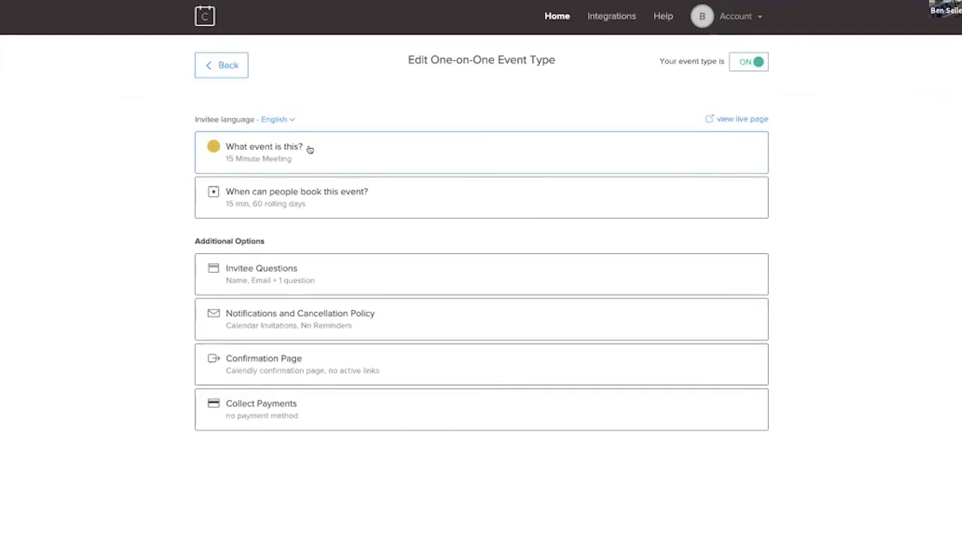
left_click(283, 157)
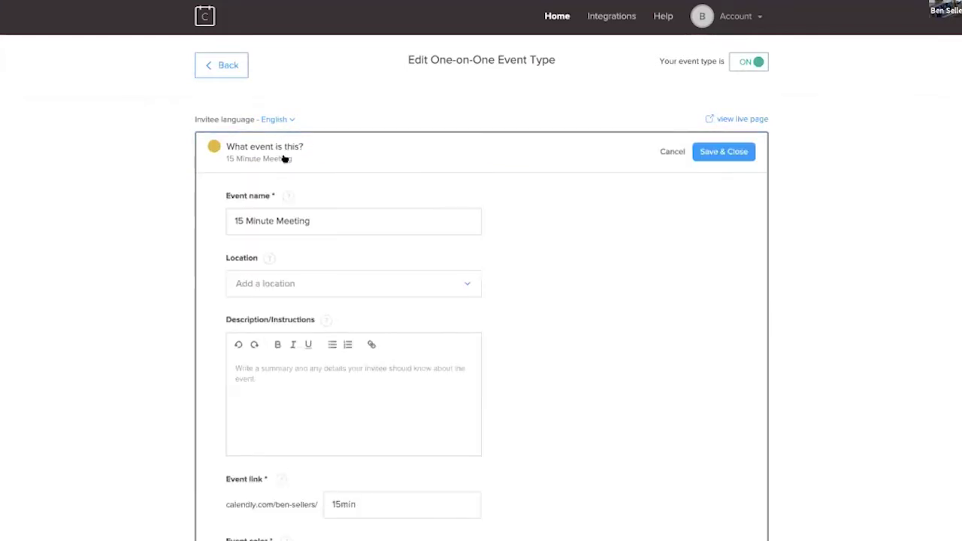
left_click(274, 220)
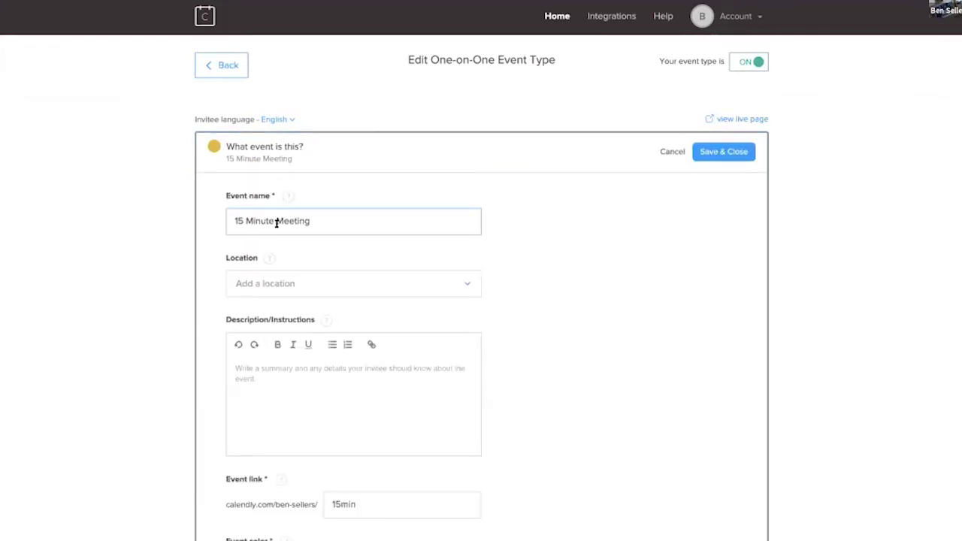
type("Zoom")
Step: Set Zoom as the event location, save, and open the booking availability settings
left_click(449, 283)
left_click(276, 415)
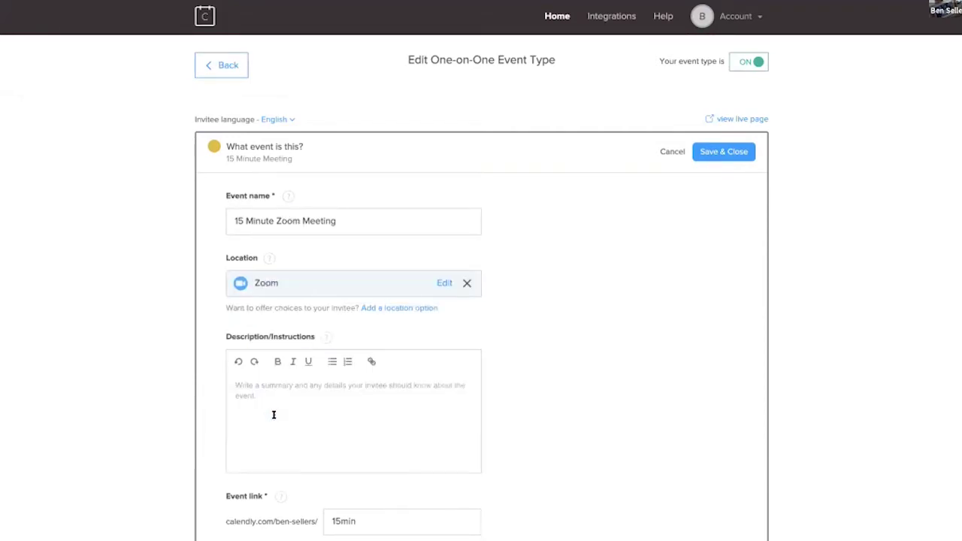
scroll(580, 394, "down", 3)
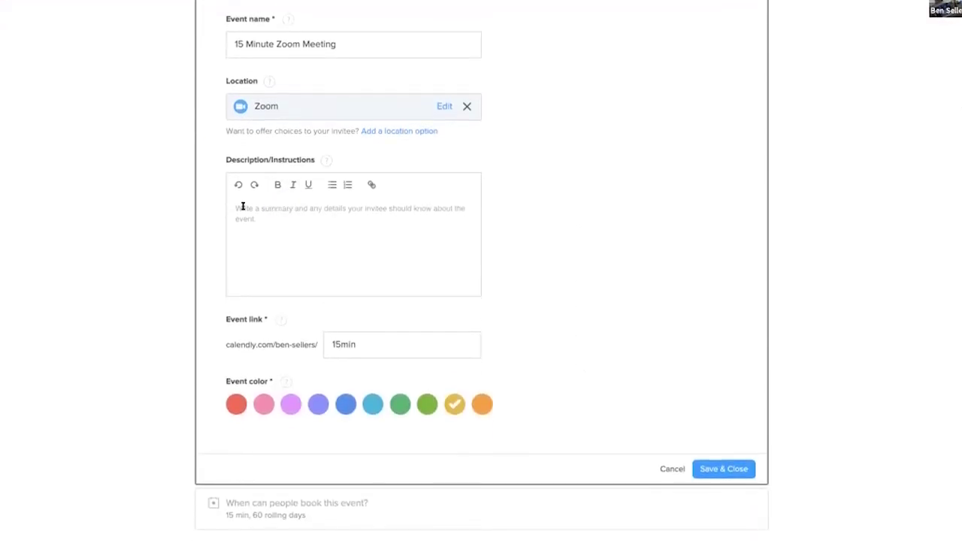
left_click(301, 246)
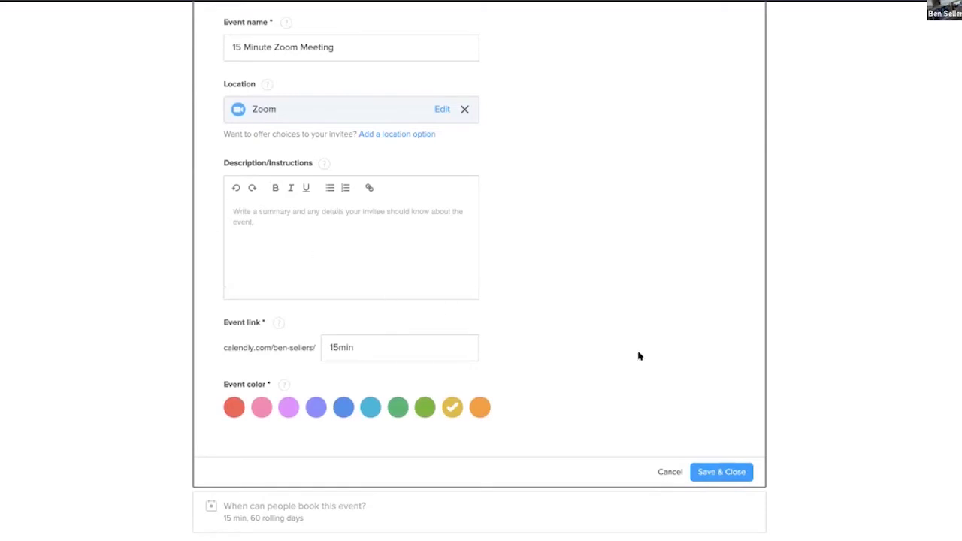
scroll(729, 300, "up", 3)
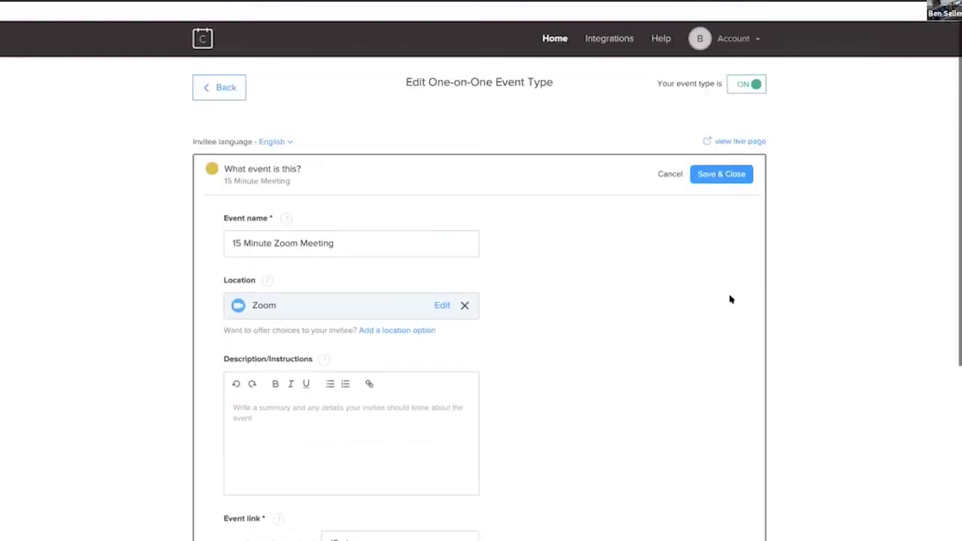
scroll(729, 299, "down", 1)
left_click(722, 83)
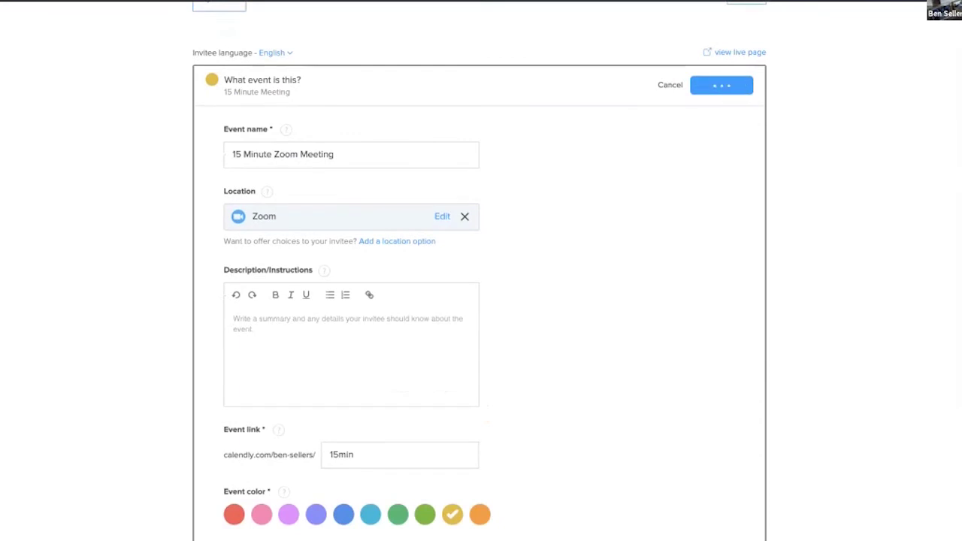
left_click(257, 196)
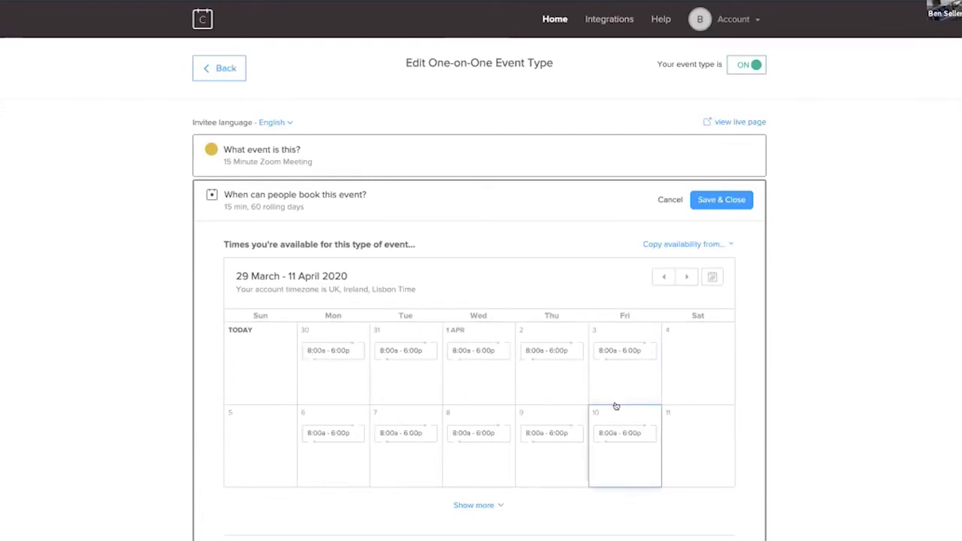
Step: Add a 15 min buffer after each event
scroll(168, 85, "down", 6)
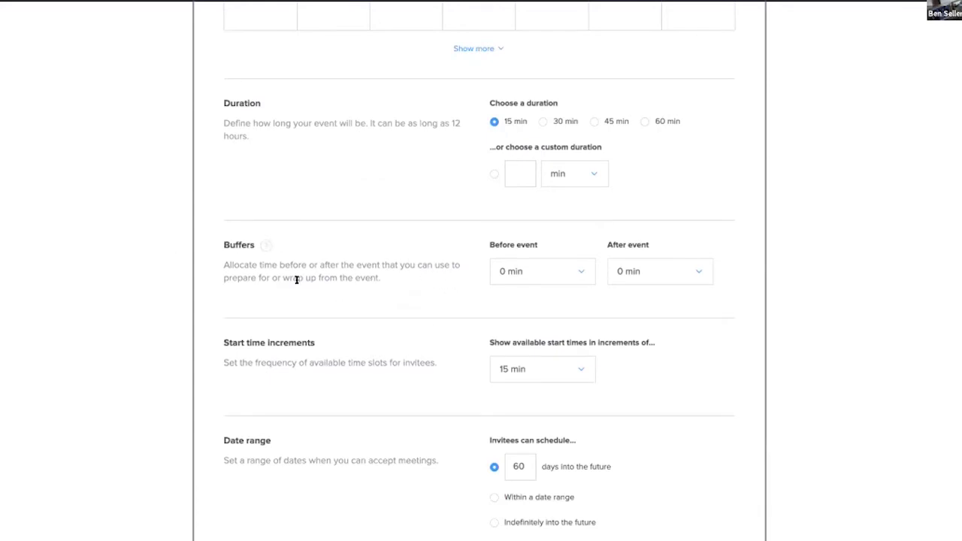
scroll(692, 321, "down", 1)
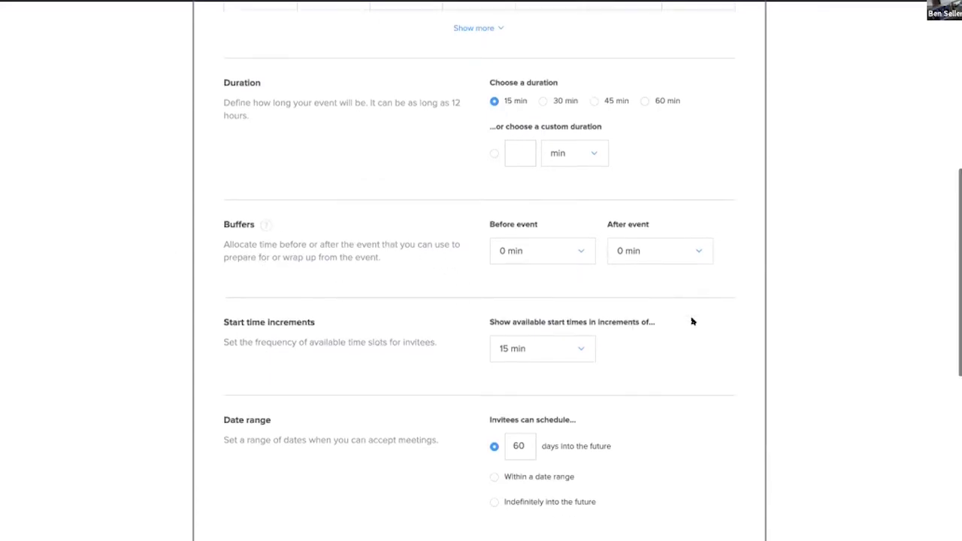
scroll(692, 321, "down", 6)
scroll(691, 321, "up", 7)
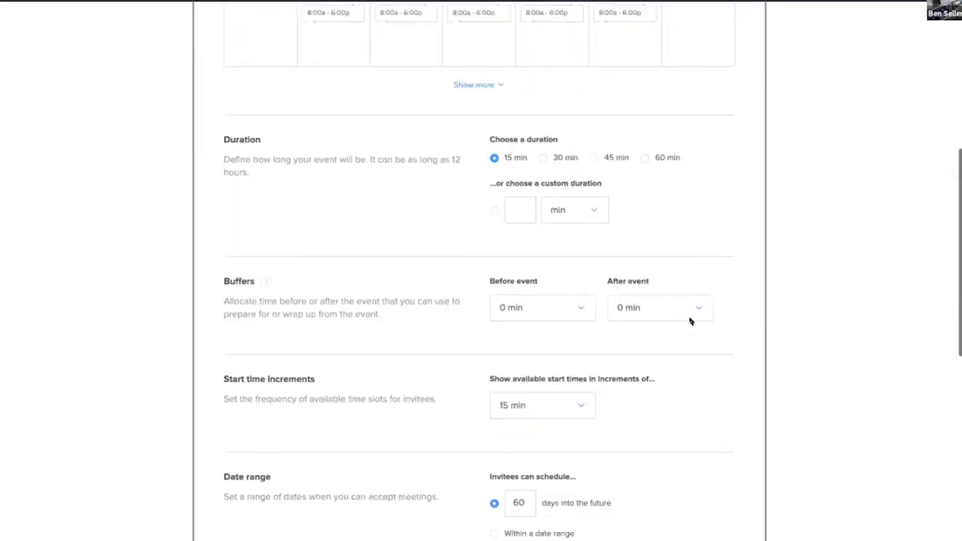
left_click(657, 308)
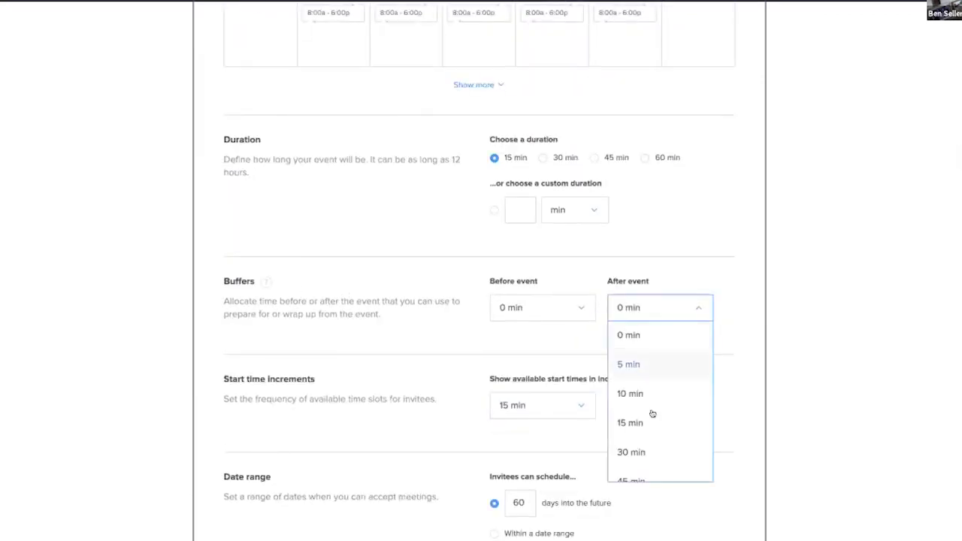
left_click(649, 422)
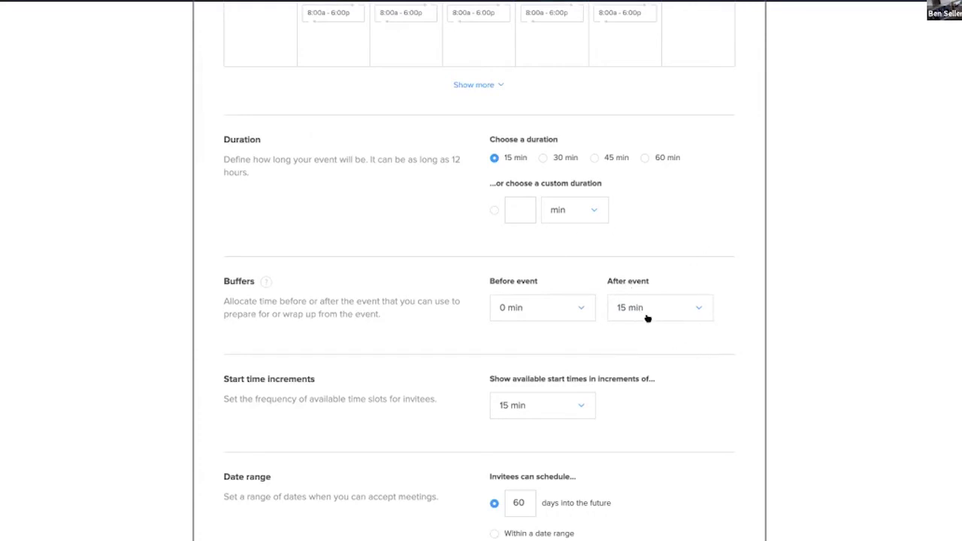
Step: Lower the minimum scheduling notice to 2 hours and save the availability settings
scroll(258, 438, "down", 5)
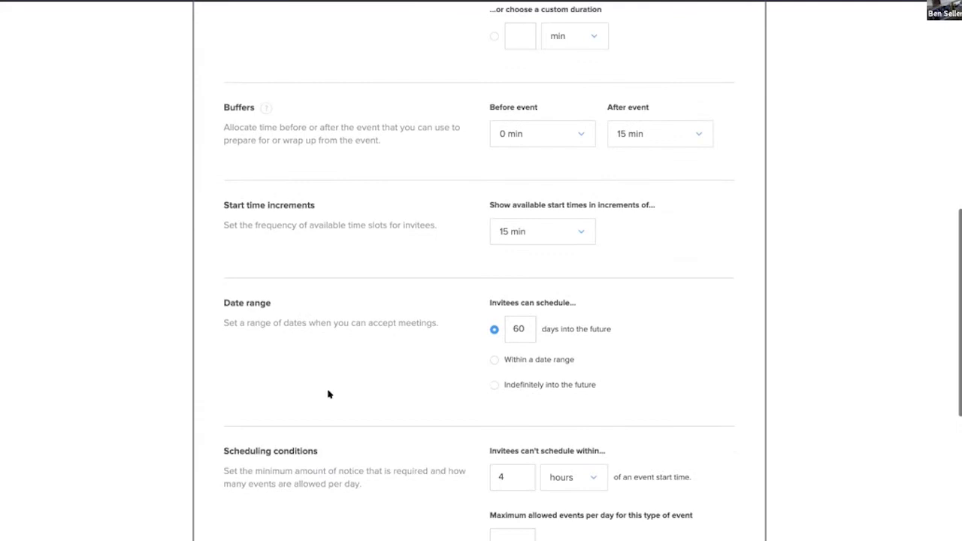
scroll(628, 354, "down", 2)
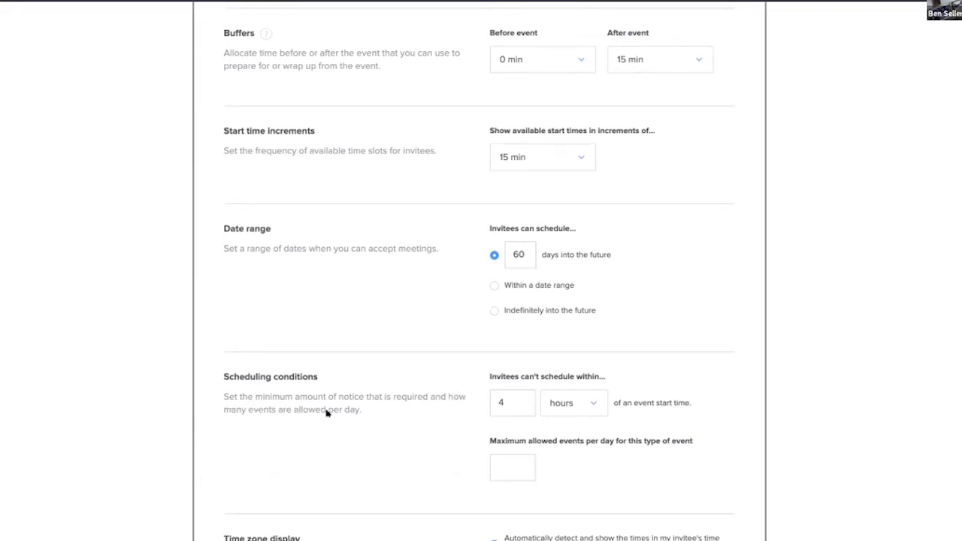
left_click(496, 402)
left_click(710, 428)
scroll(710, 427, "down", 4)
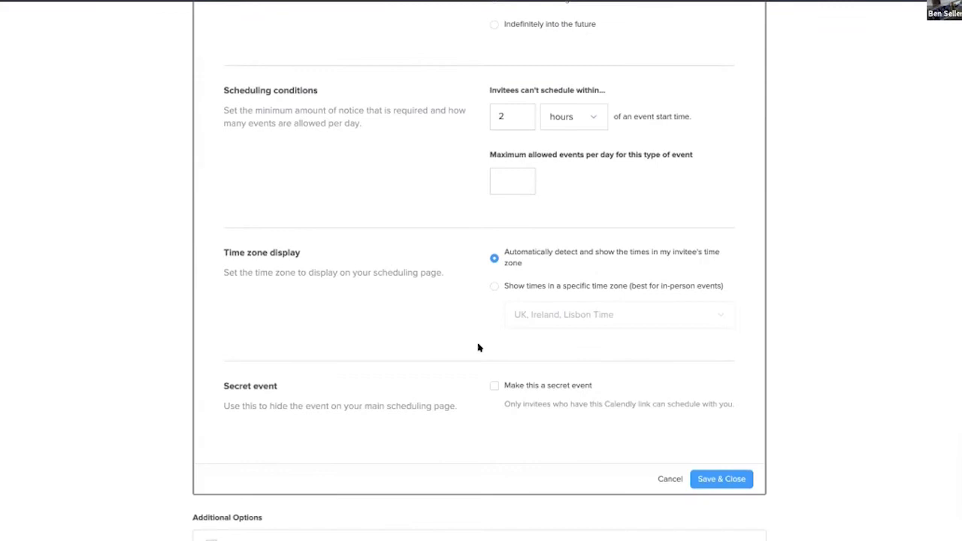
left_click(717, 477)
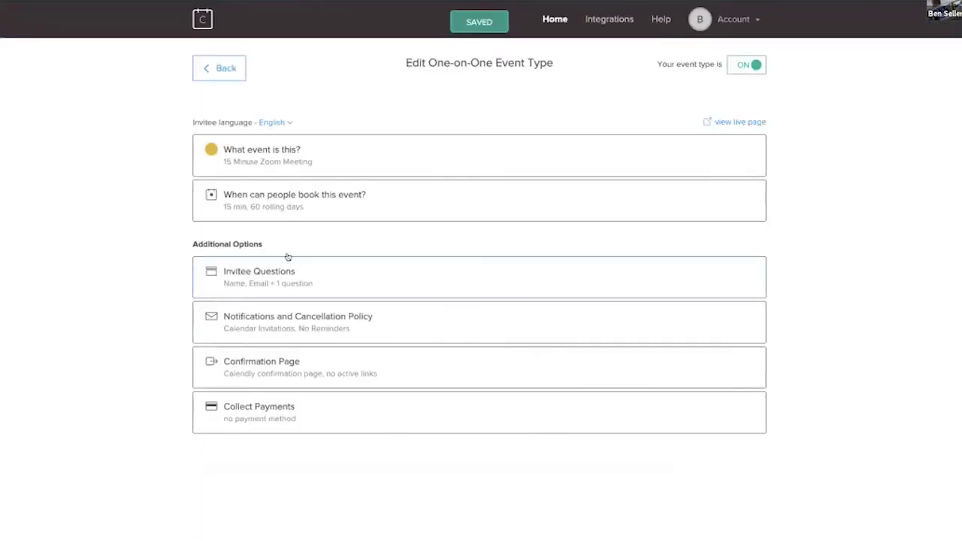
Step: Add the required question 'What is the best number to call you on' and save the invitee questions
left_click(230, 277)
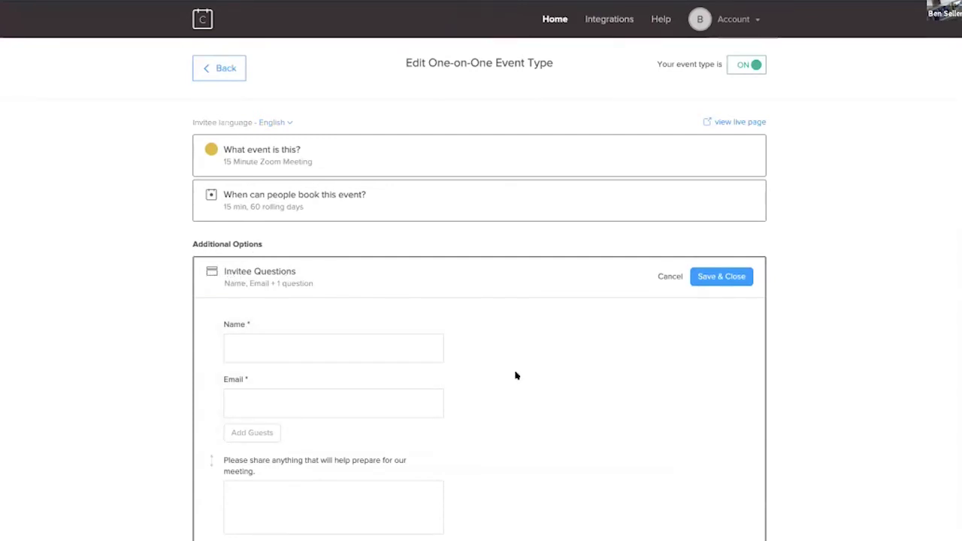
scroll(516, 374, "down", 1)
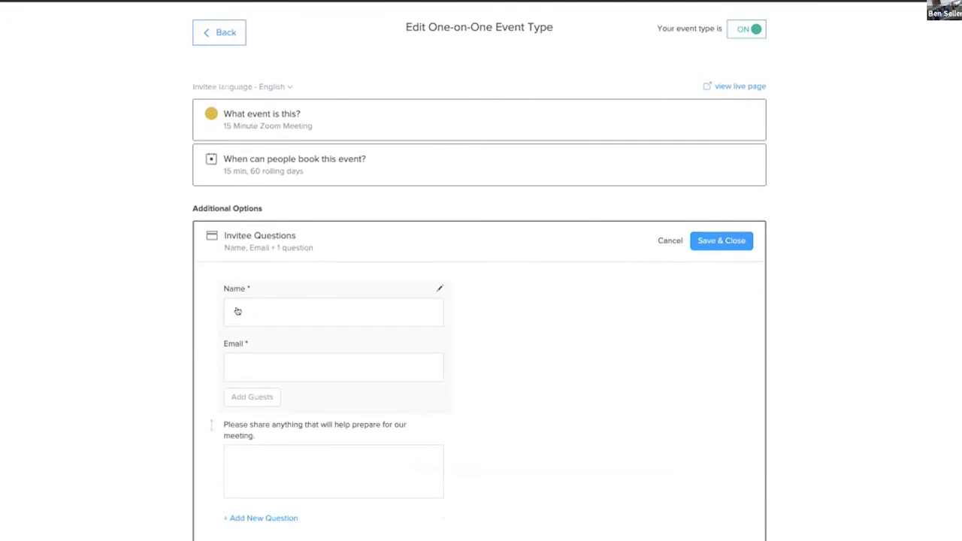
scroll(552, 384, "down", 3)
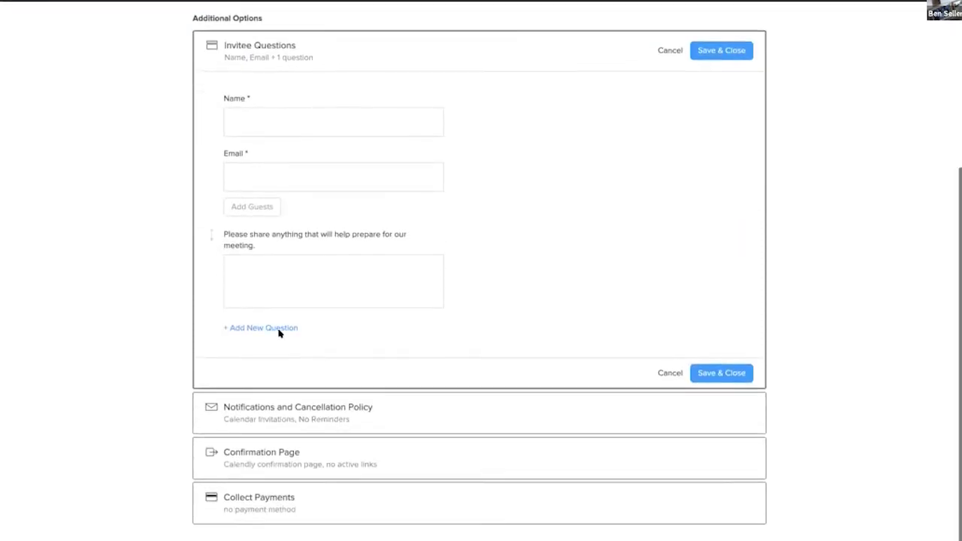
left_click(271, 327)
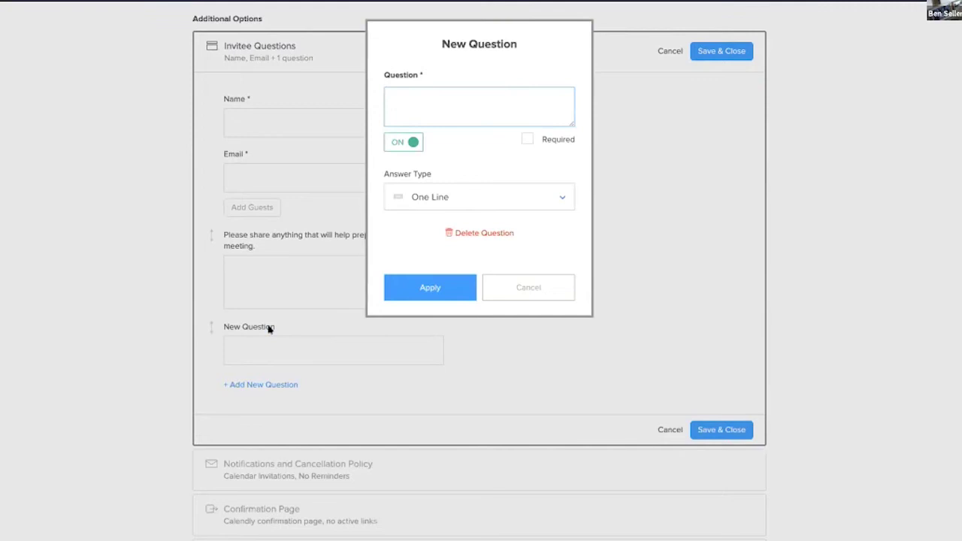
type("W")
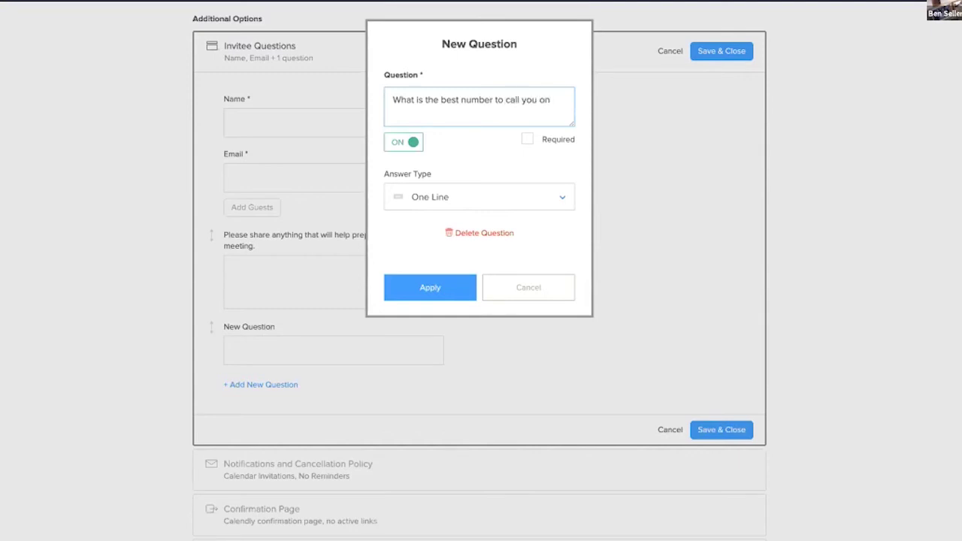
left_click(526, 139)
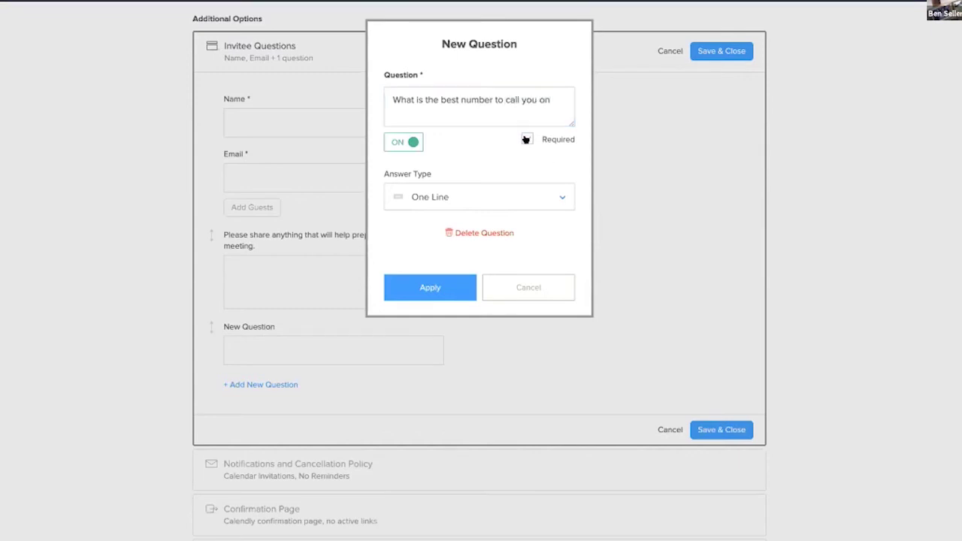
left_click(433, 287)
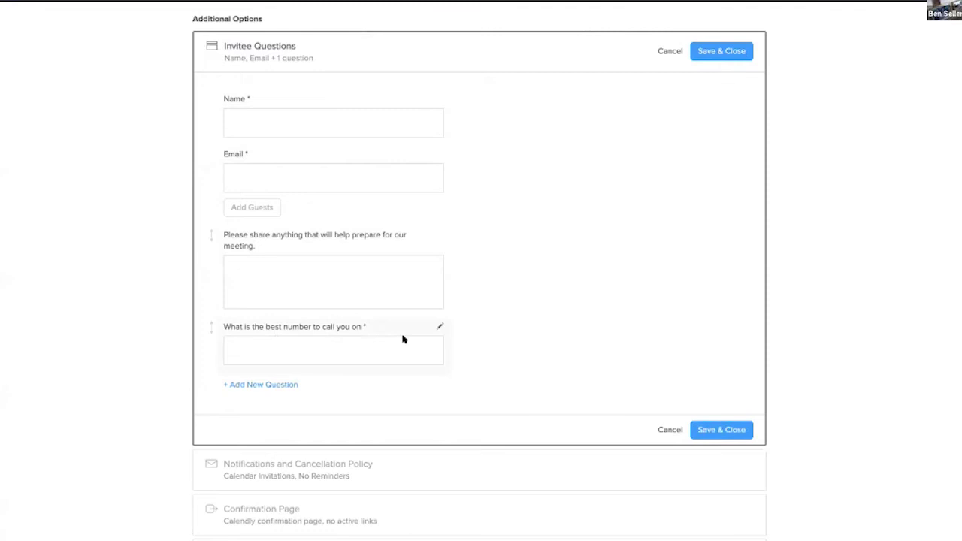
left_click(722, 430)
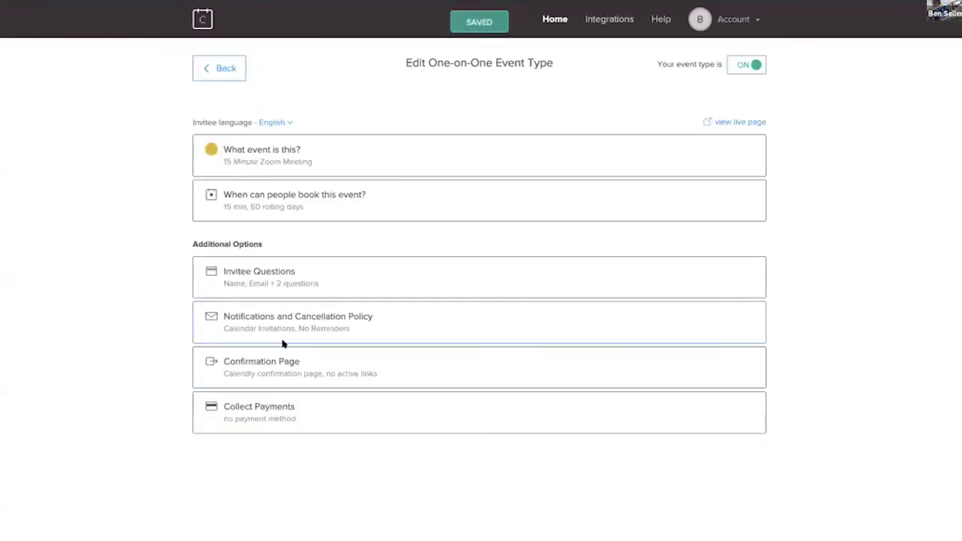
Step: Switch on Email Reminders under Notifications and Cancellation Policy and save the event settings
left_click(250, 318)
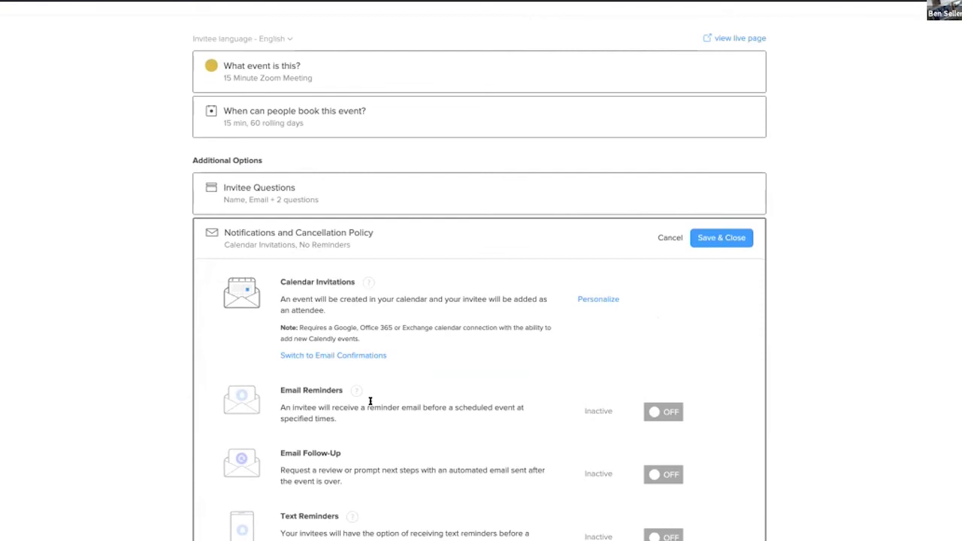
left_click(666, 413)
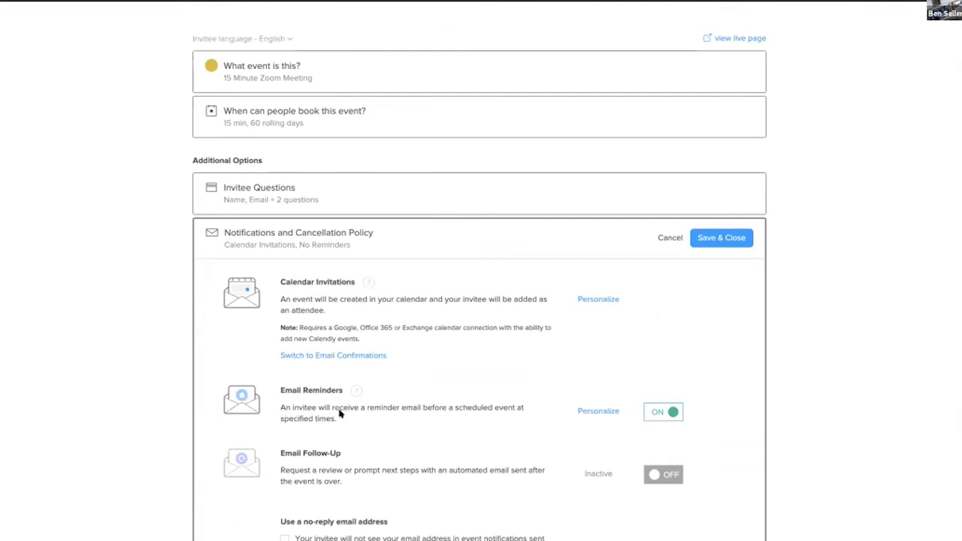
scroll(723, 469, "down", 1)
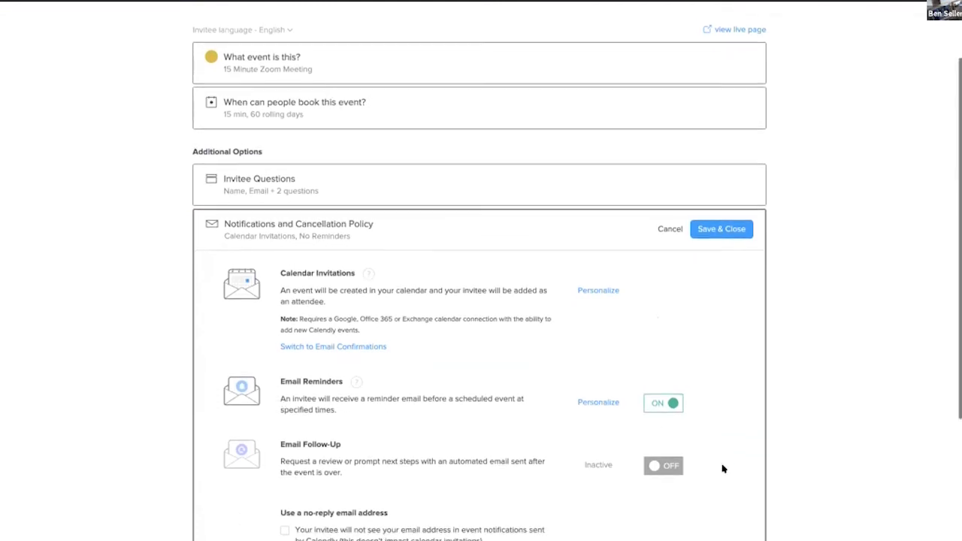
scroll(723, 469, "down", 3)
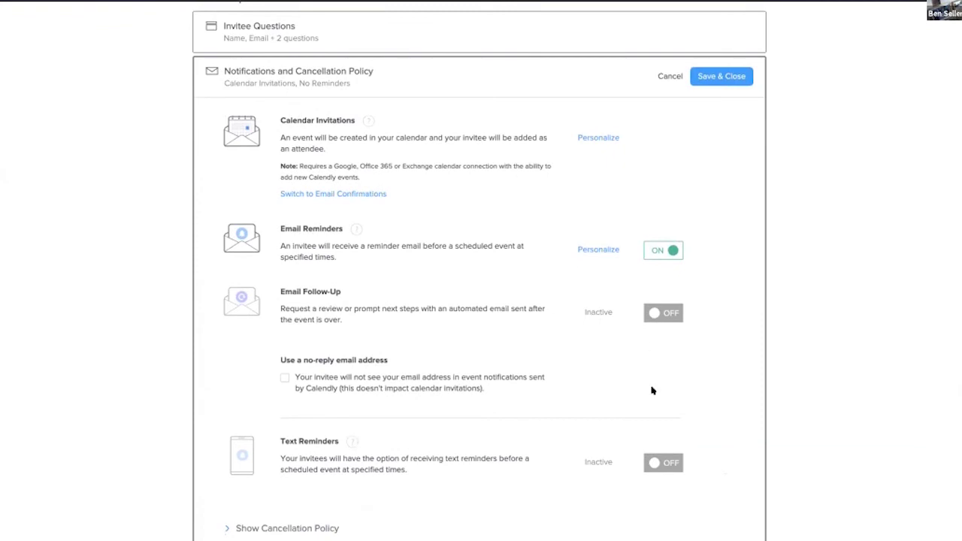
left_click(726, 75)
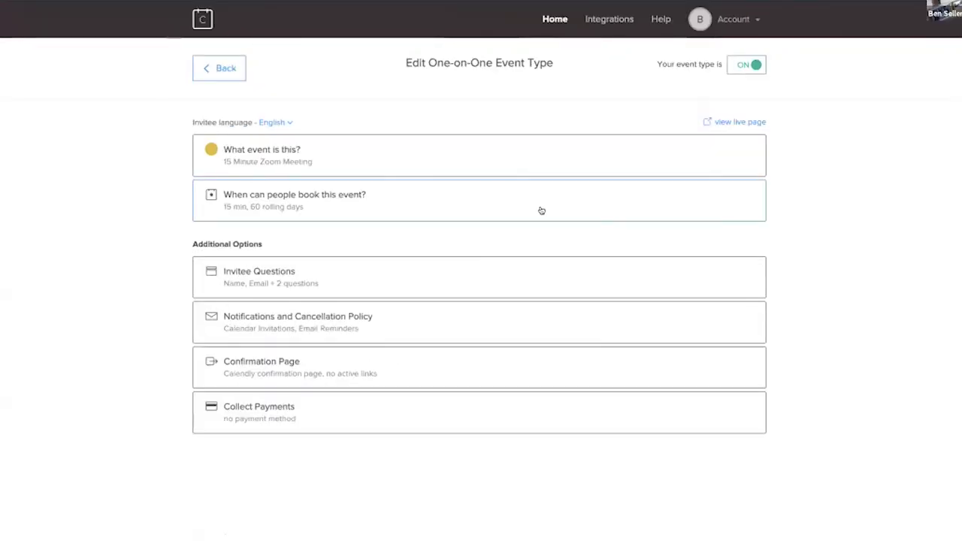
Step: In Account Settings, review Branding and My link, then save the personal scheduling link
left_click(742, 20)
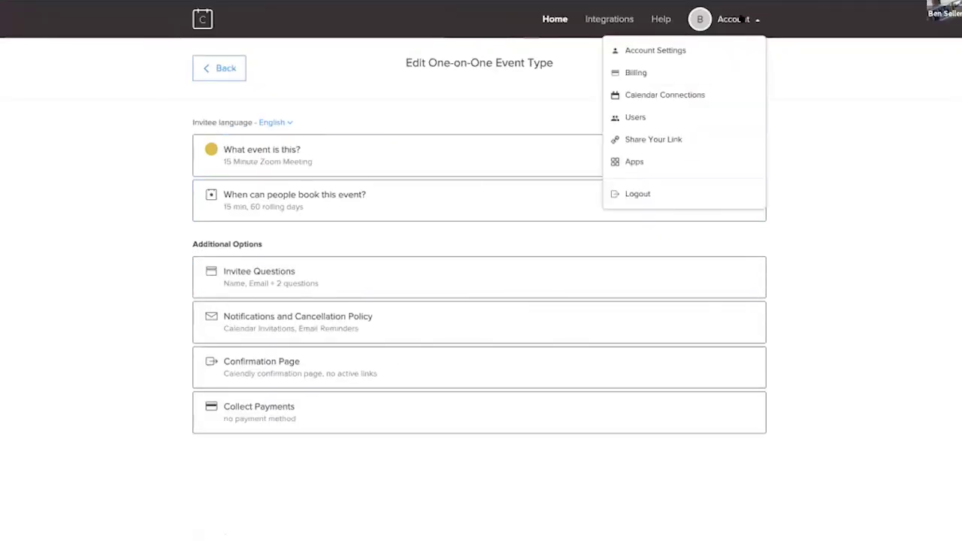
left_click(642, 52)
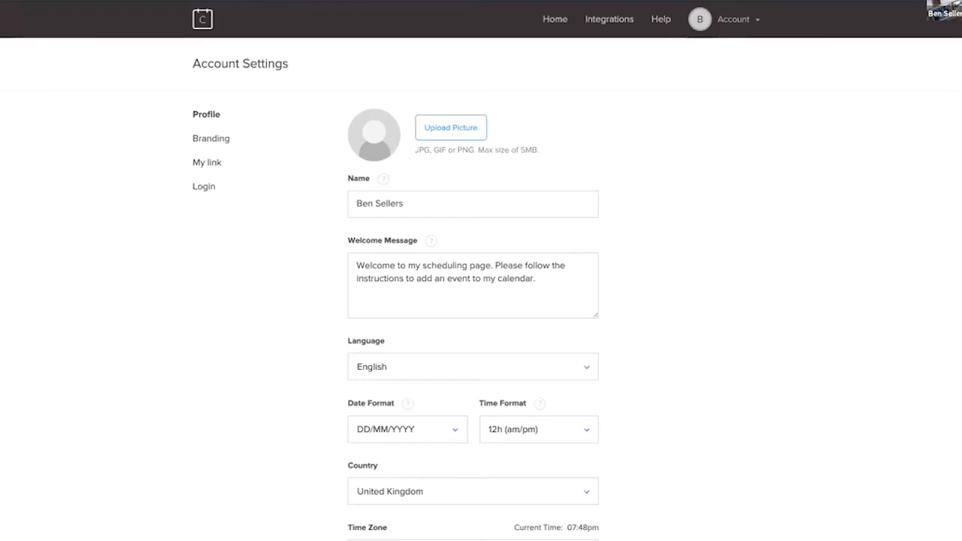
left_click(211, 137)
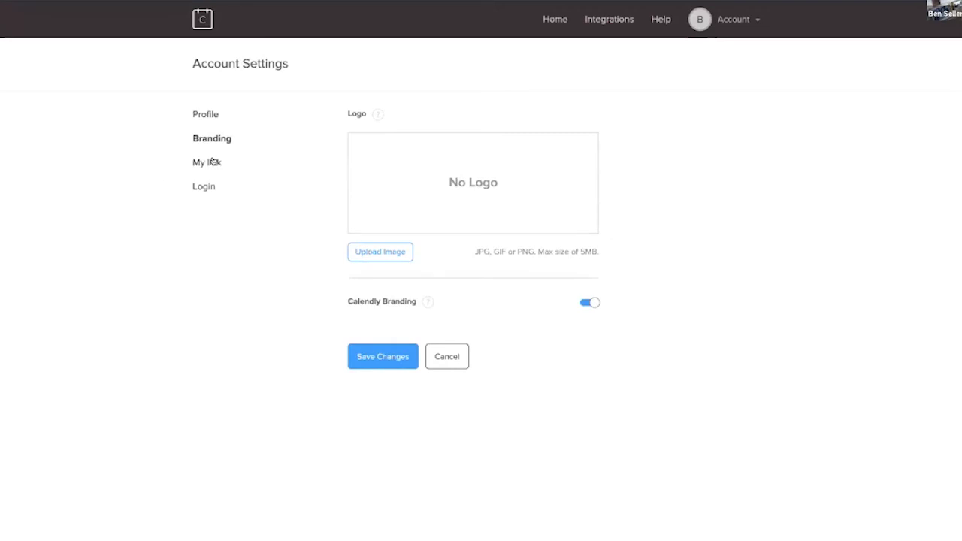
left_click(213, 161)
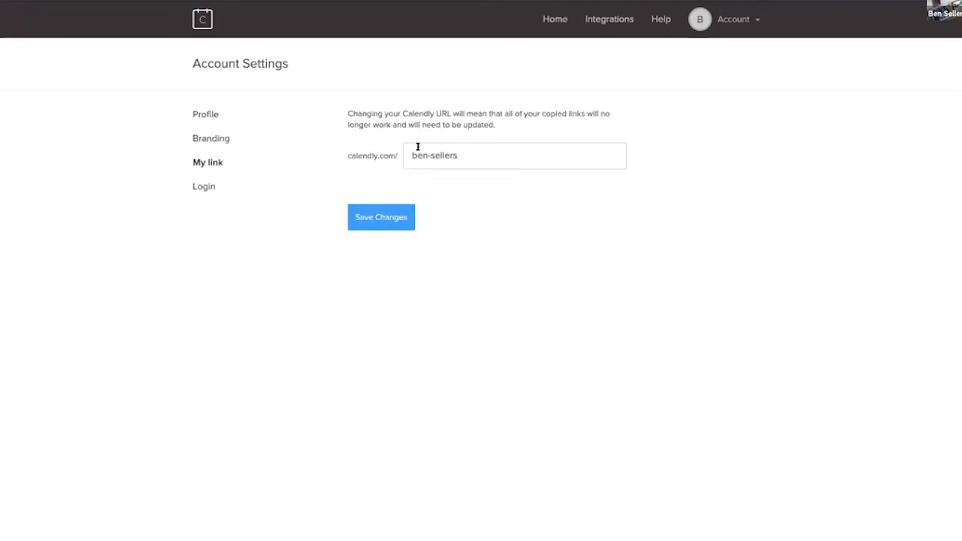
left_click(363, 219)
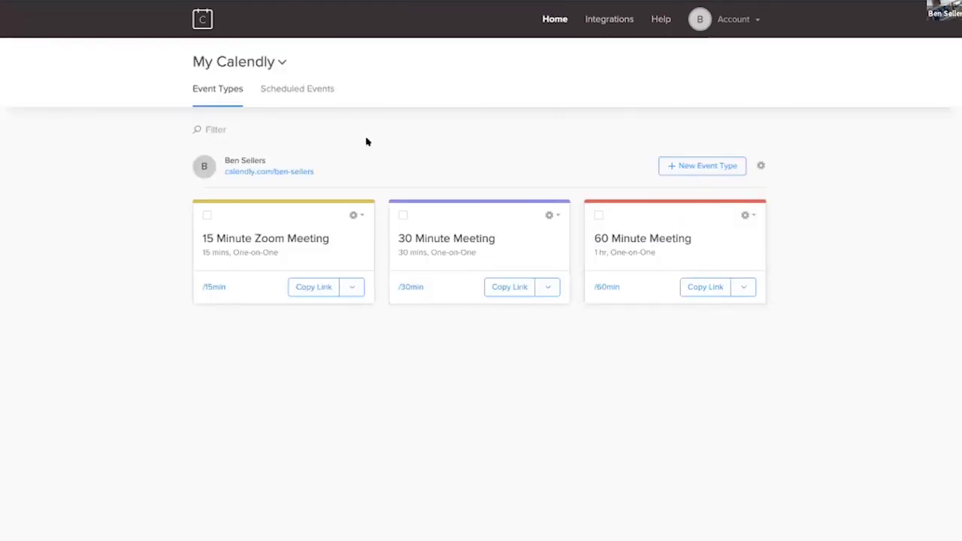
Step: On the public booking page, pick 15 Minute Zoom Meeting at 9:00am on Monday, March 30
left_click(277, 171)
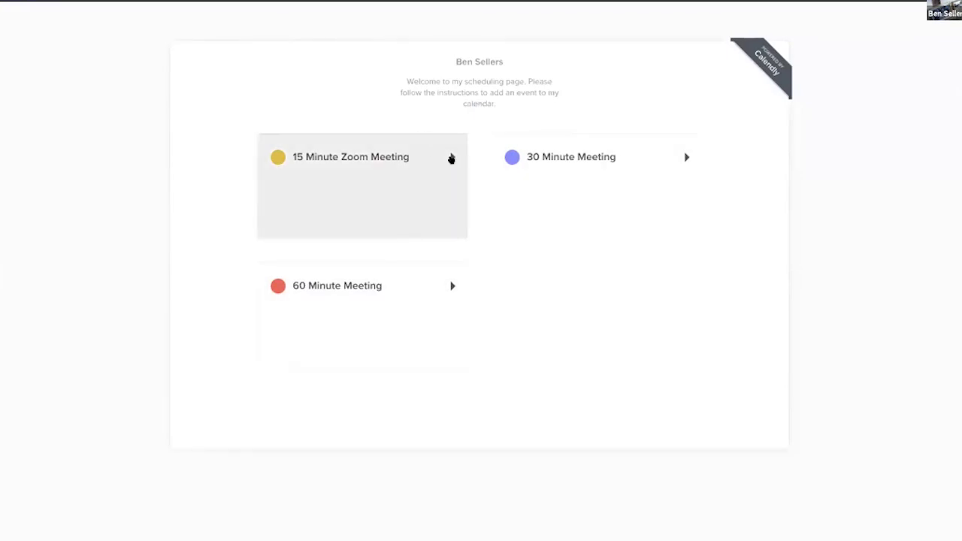
left_click(451, 158)
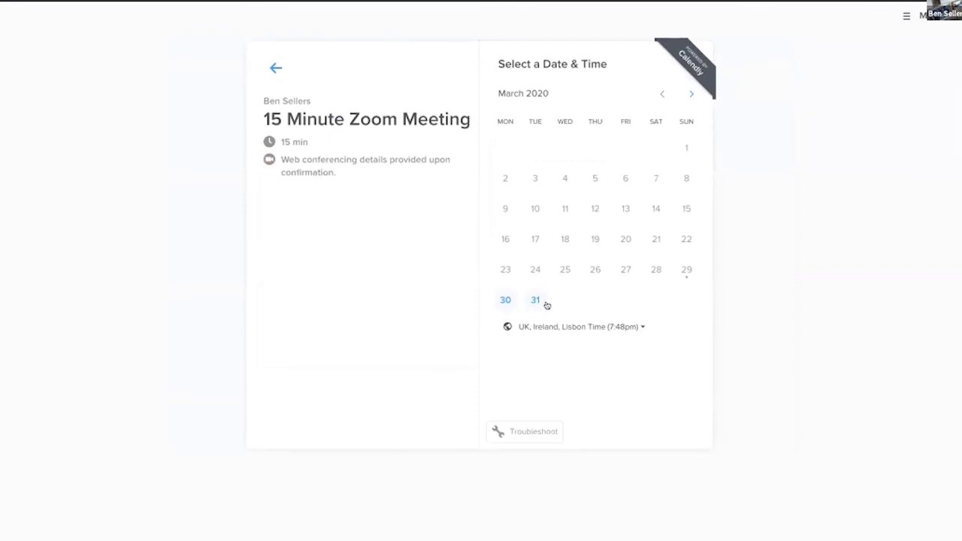
left_click(504, 300)
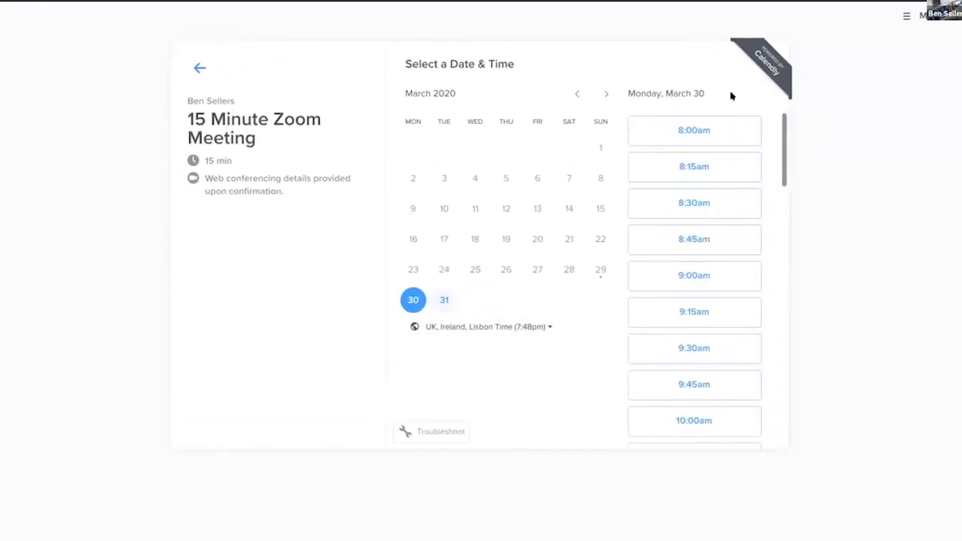
left_click(695, 275)
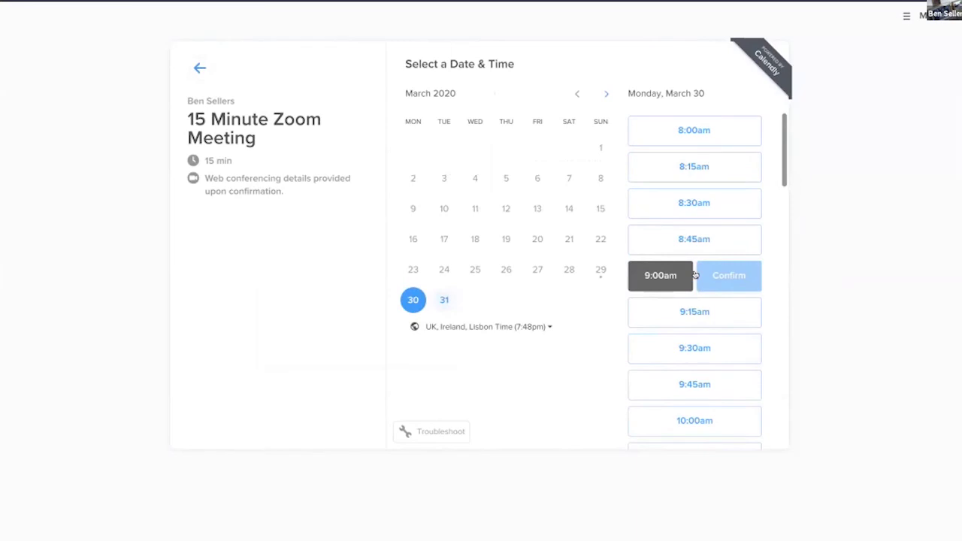
left_click(737, 277)
Step: Enter the invitee's name, e-mail and phone number, then schedule the test booking
left_click(450, 109)
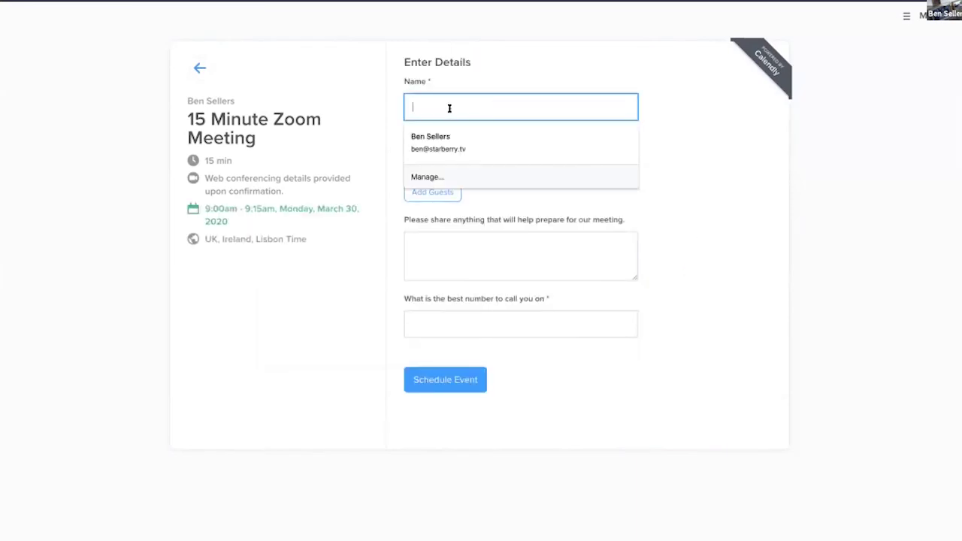
type("Ben 2")
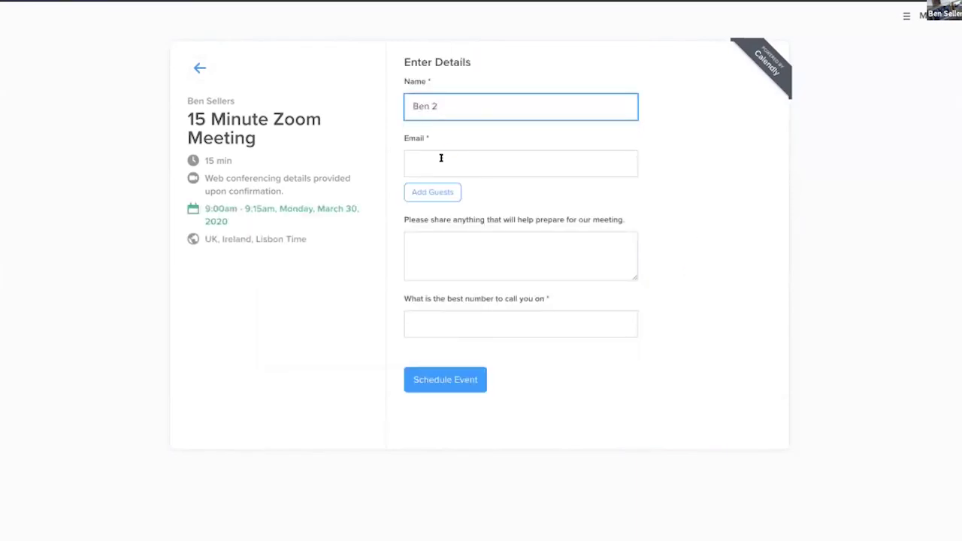
left_click(441, 158)
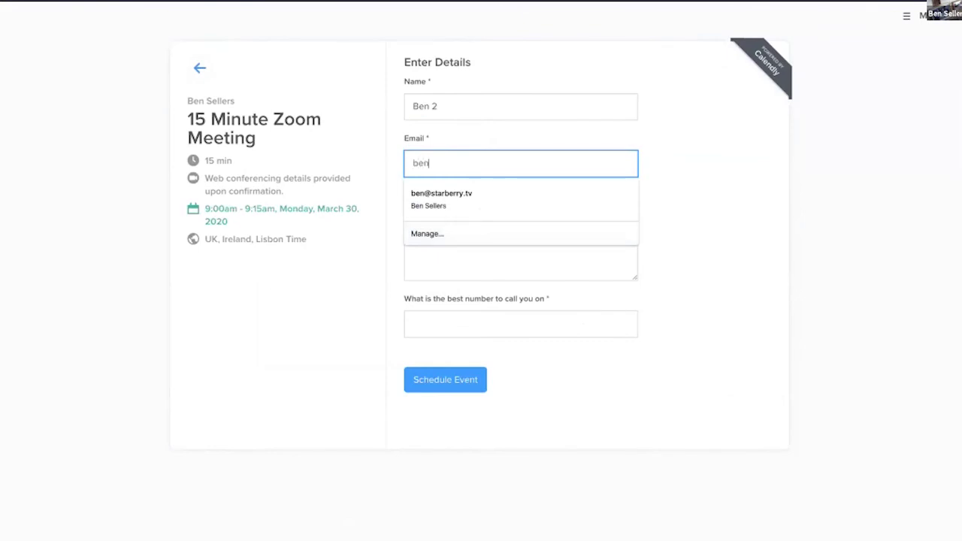
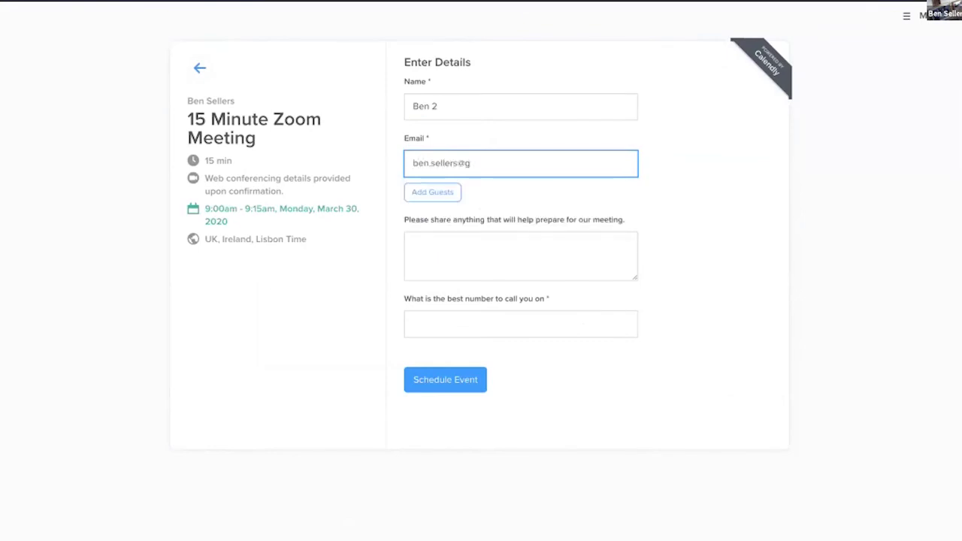
left_click(428, 241)
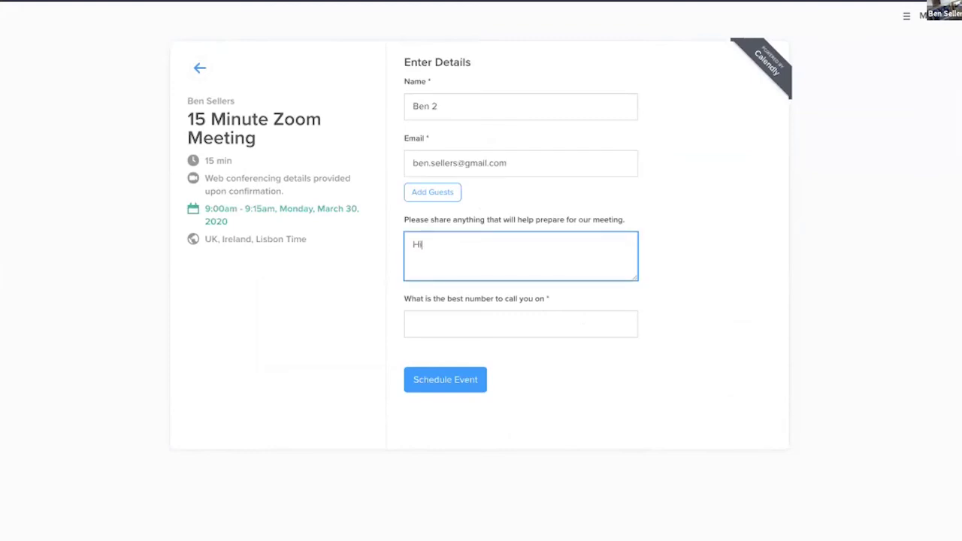
left_click(438, 316)
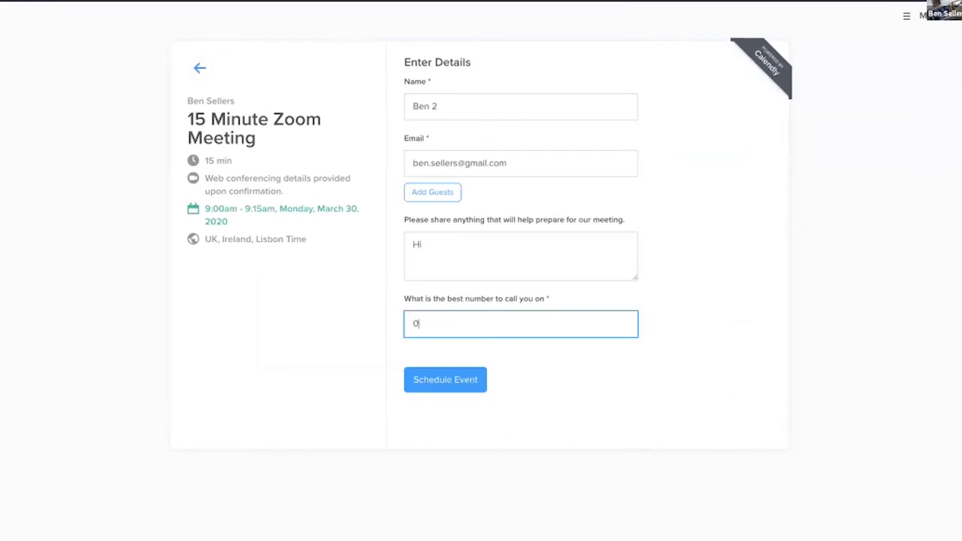
left_click(454, 381)
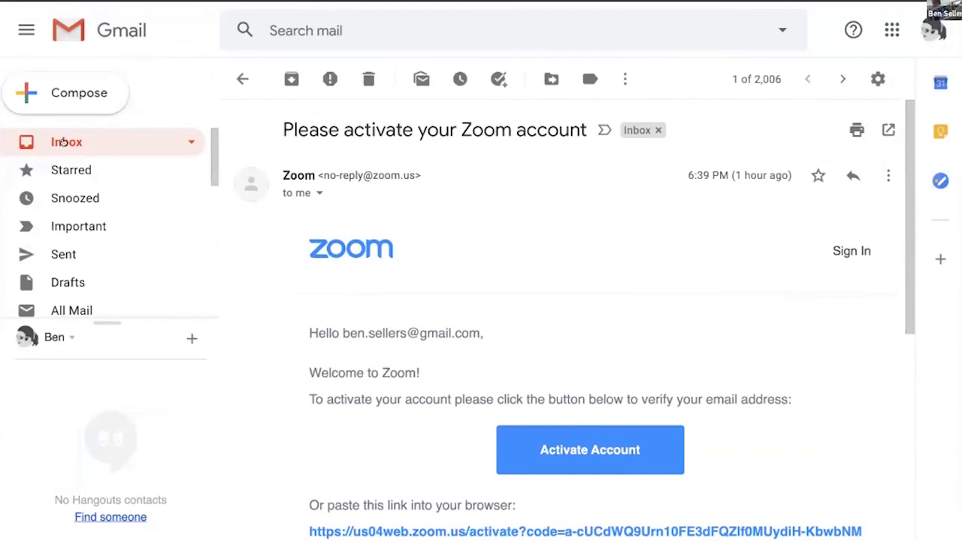
Step: Open Calendly's New Event email in the Gmail inbox and read through its Zoom link and phone-number answer
left_click(64, 142)
left_click(559, 166)
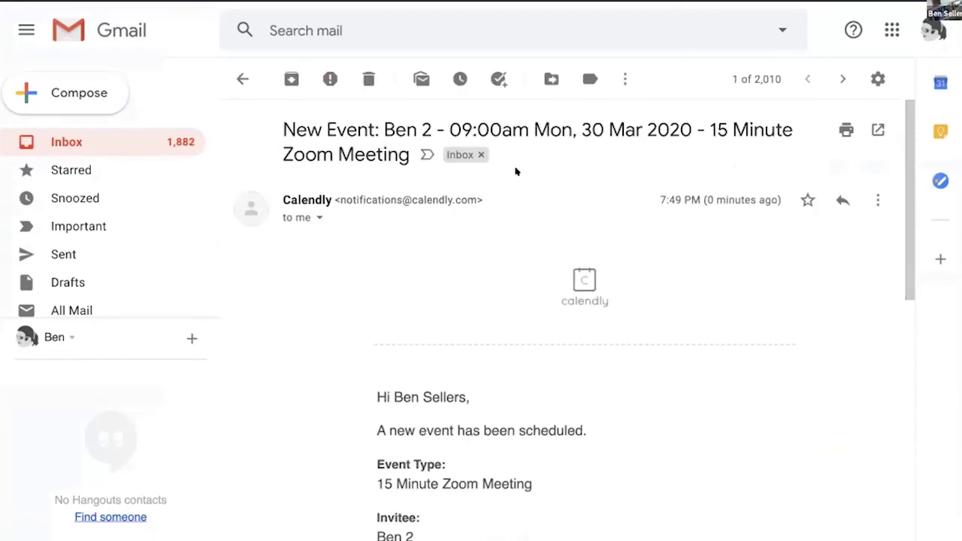
scroll(610, 458, "down", 3)
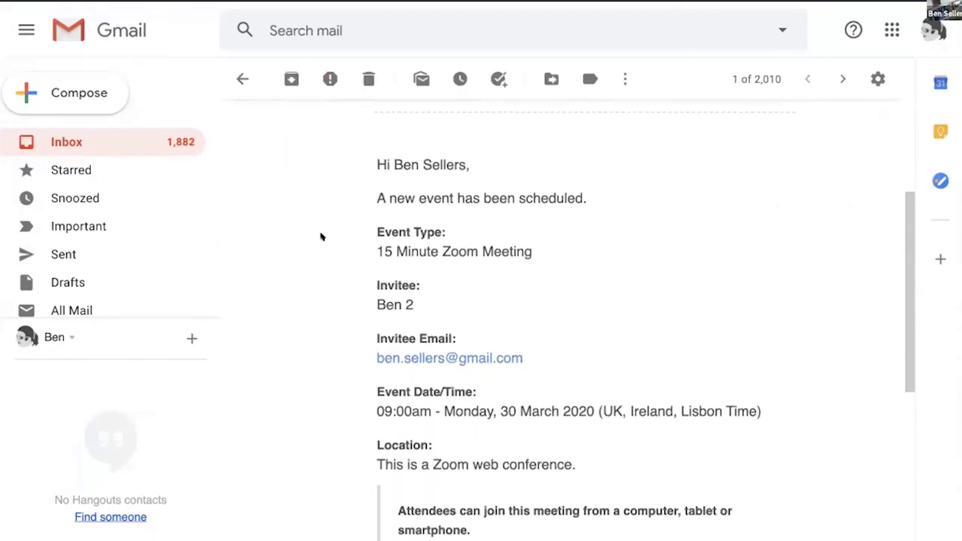
scroll(647, 384, "down", 2)
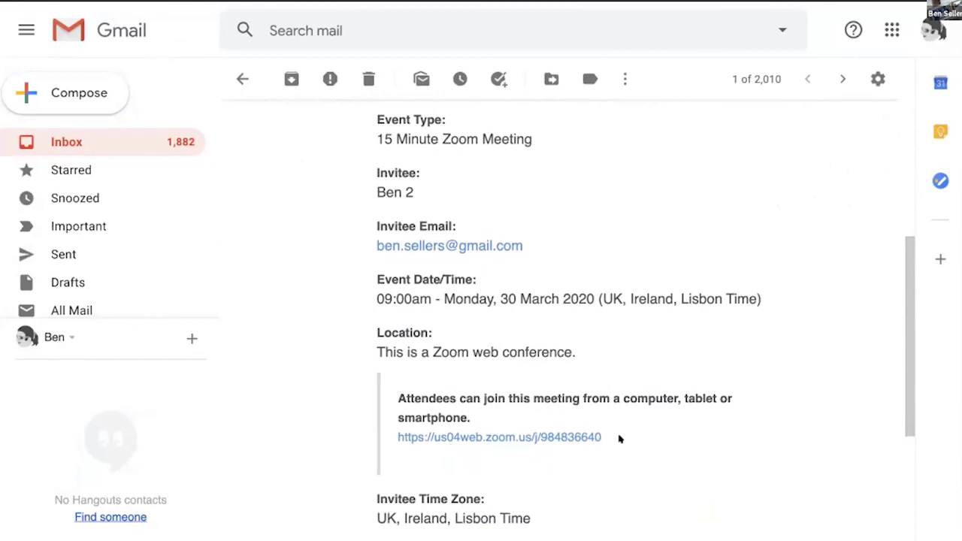
scroll(722, 439, "down", 3)
scroll(677, 414, "down", 2)
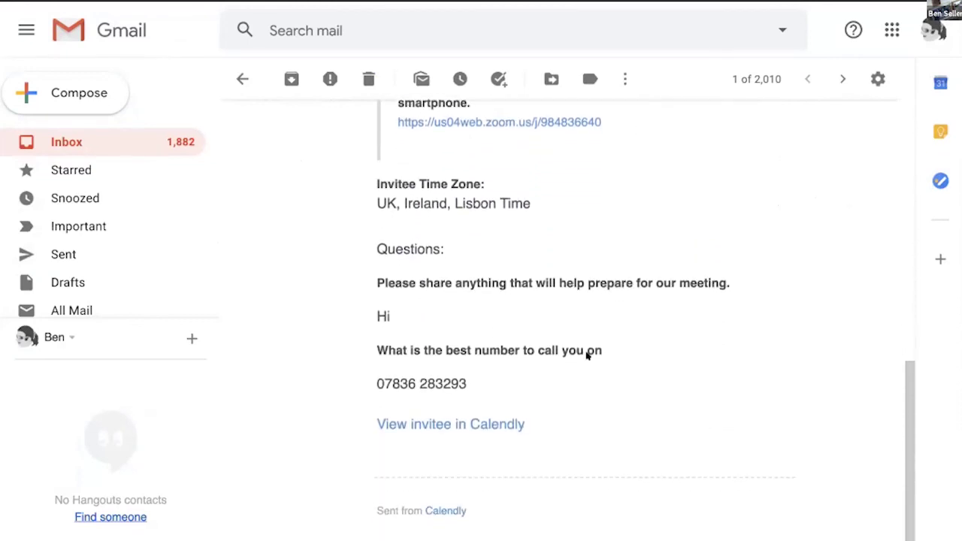
left_click_drag(475, 383, 364, 383)
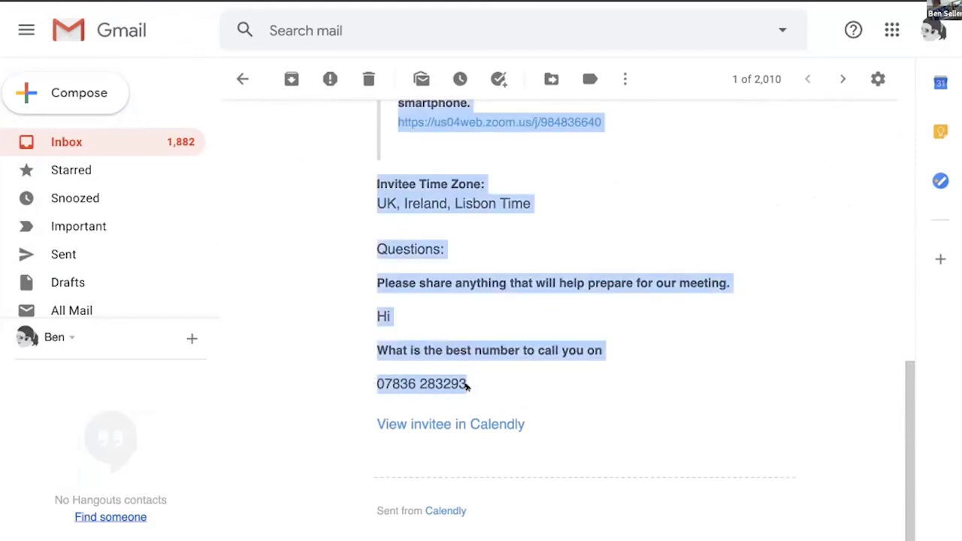
left_click(508, 384)
scroll(663, 371, "up", 5)
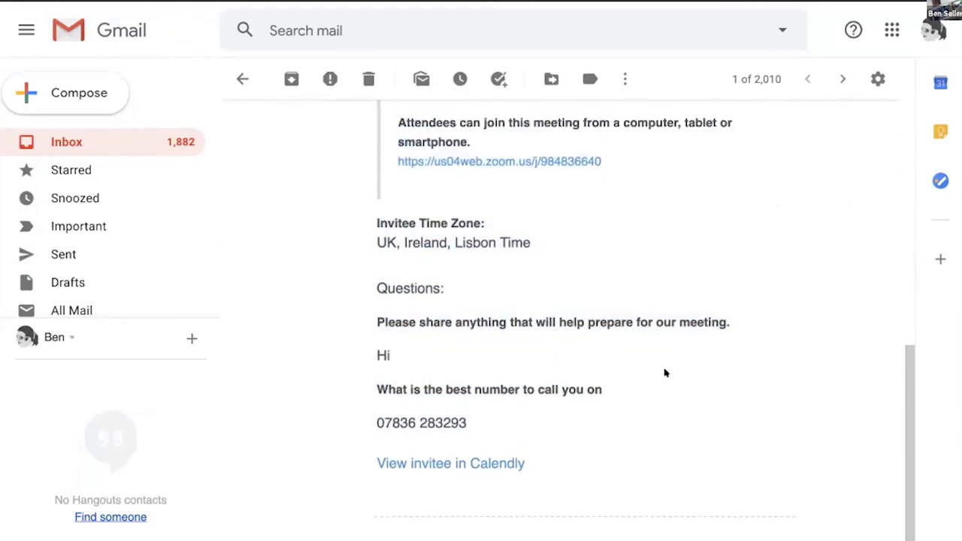